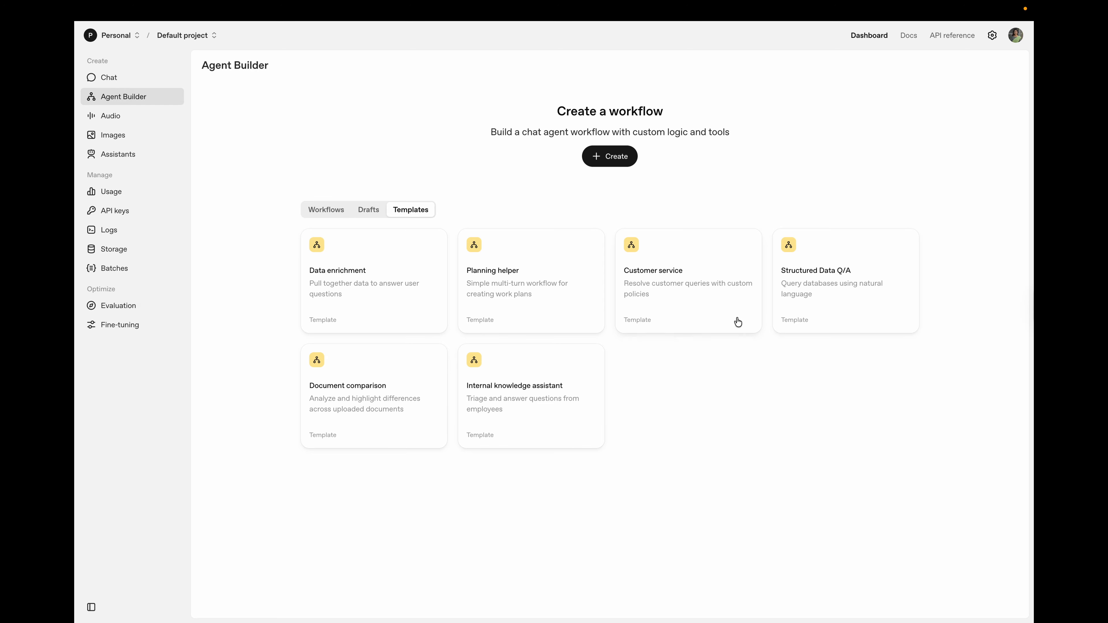
# Step: Create a new workflow and rename it as FAQ Support Assistant
pyautogui.click(617, 157)
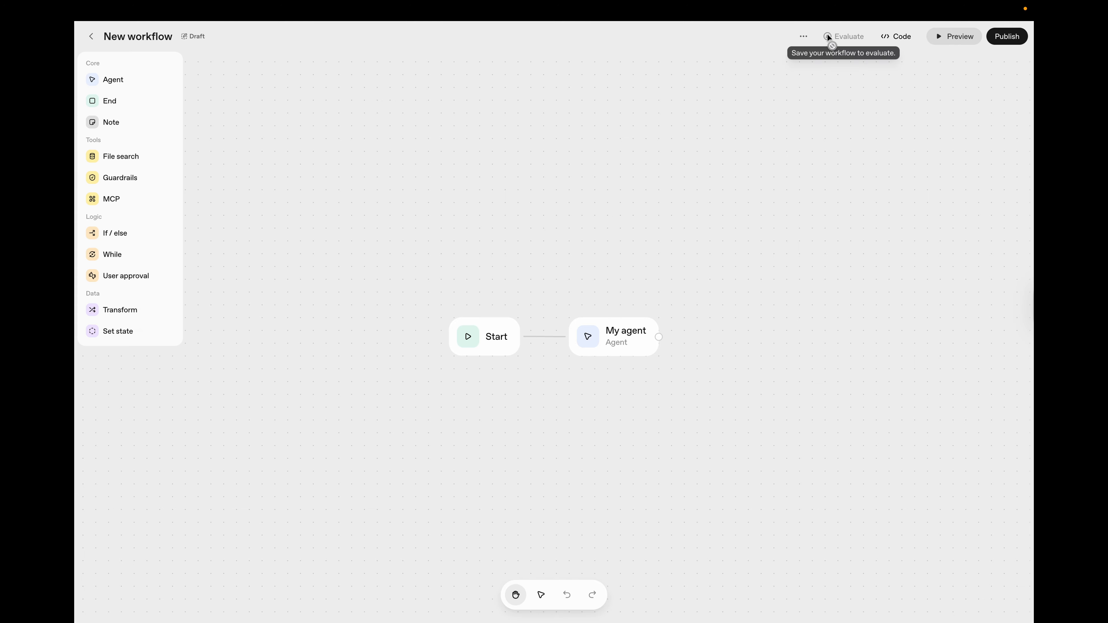
pyautogui.click(803, 36)
pyautogui.click(798, 76)
pyautogui.press('super+a')
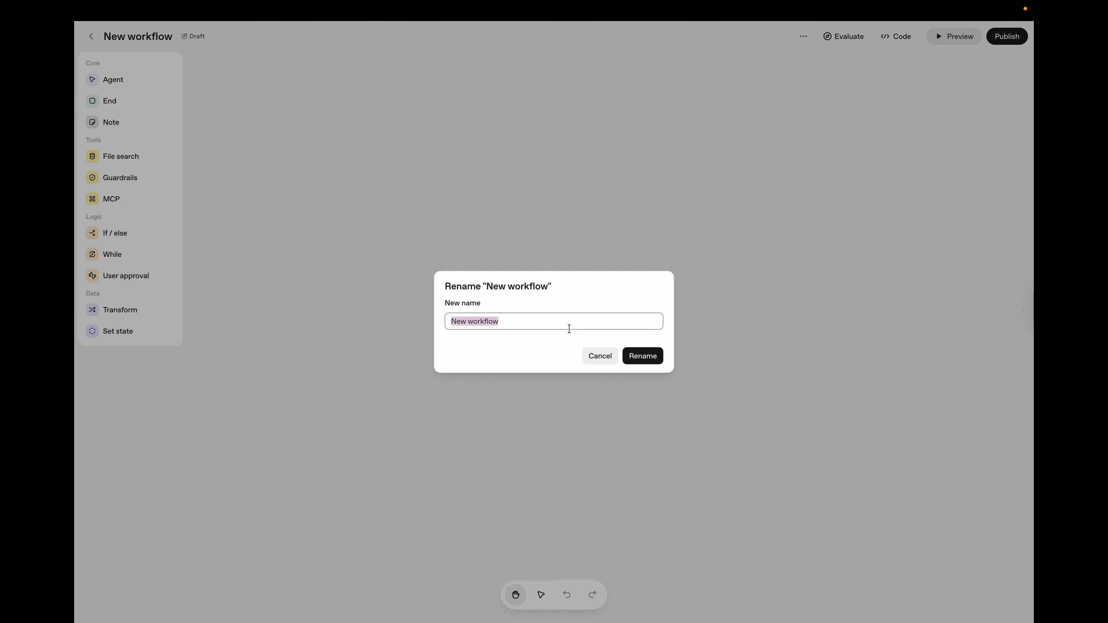
pyautogui.write('FAQ Support Assistant')
pyautogui.click(650, 356)
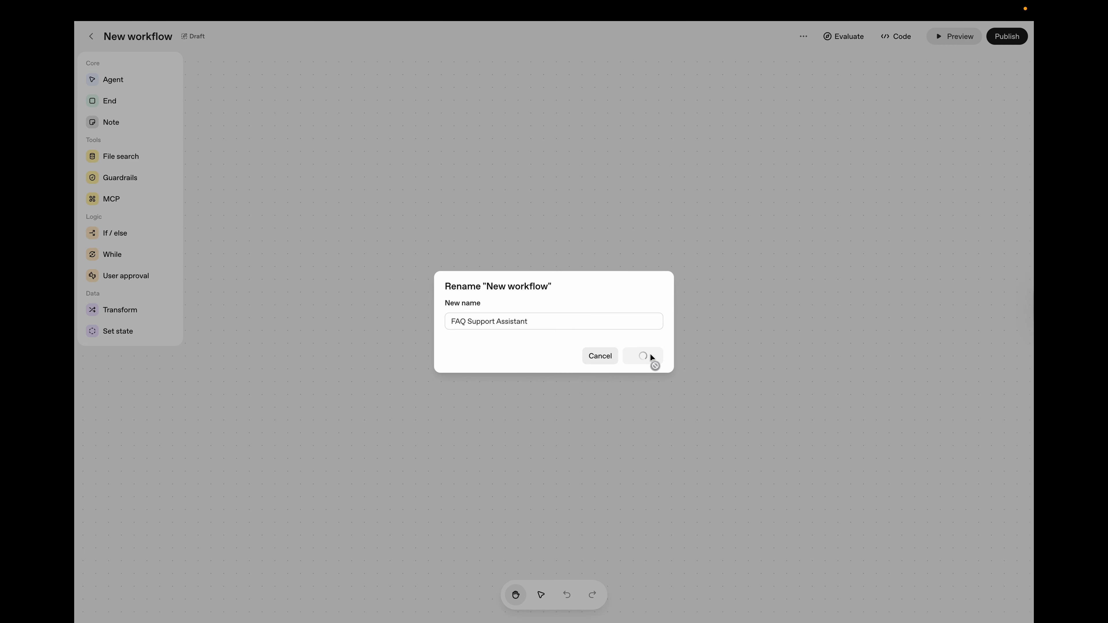
# Step: Rename the My agent node as Classifier Node
pyautogui.click(621, 336)
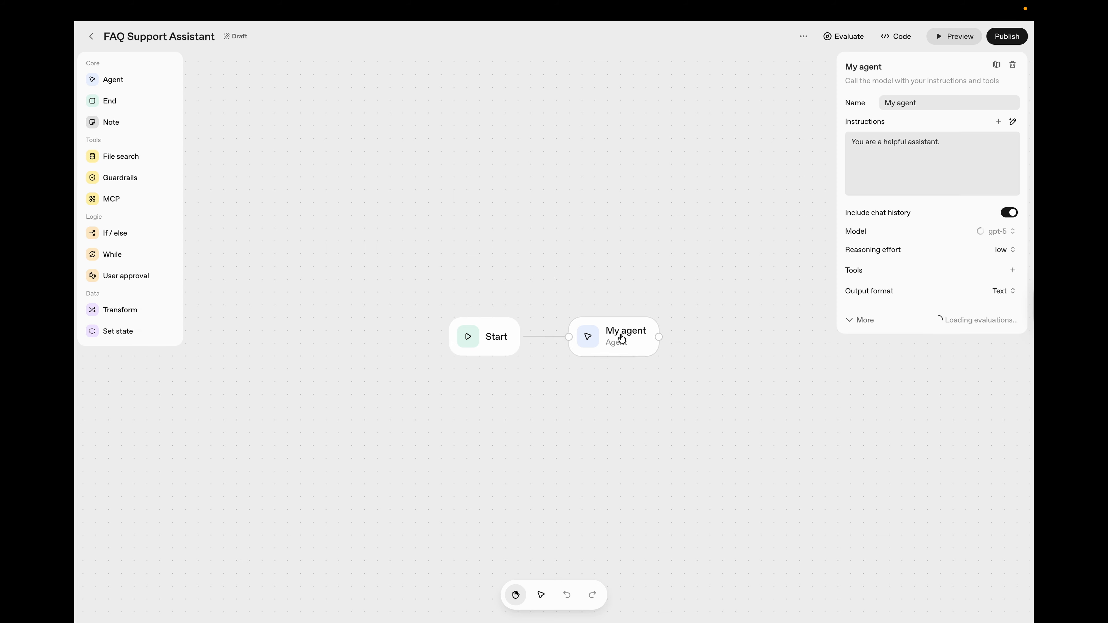
pyautogui.doubleClick(935, 107)
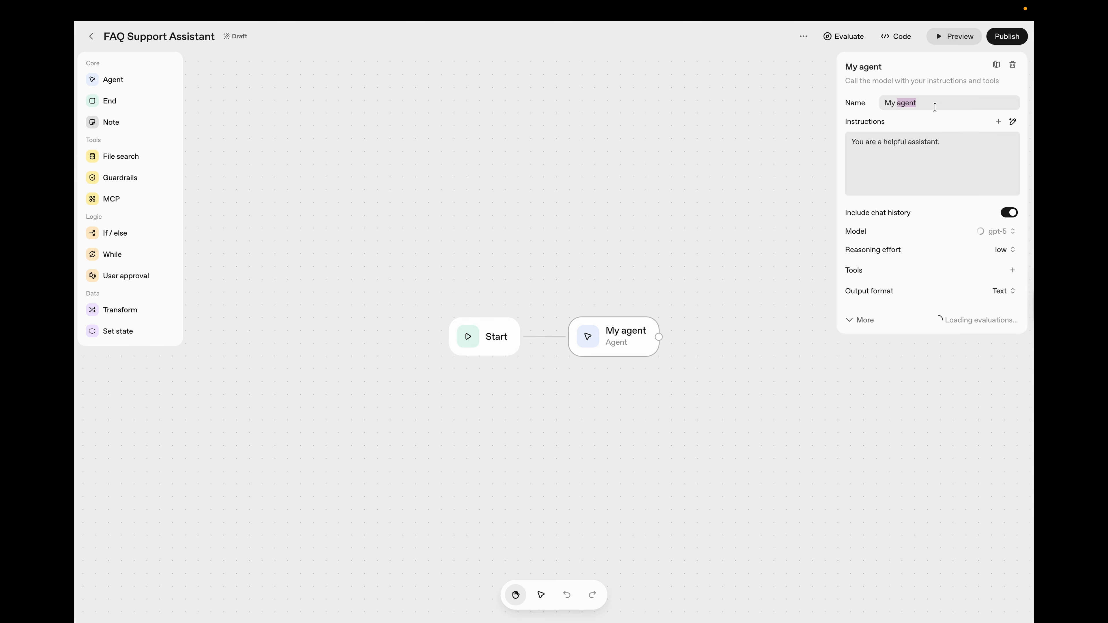
pyautogui.press('super+a')
pyautogui.write('Classif')
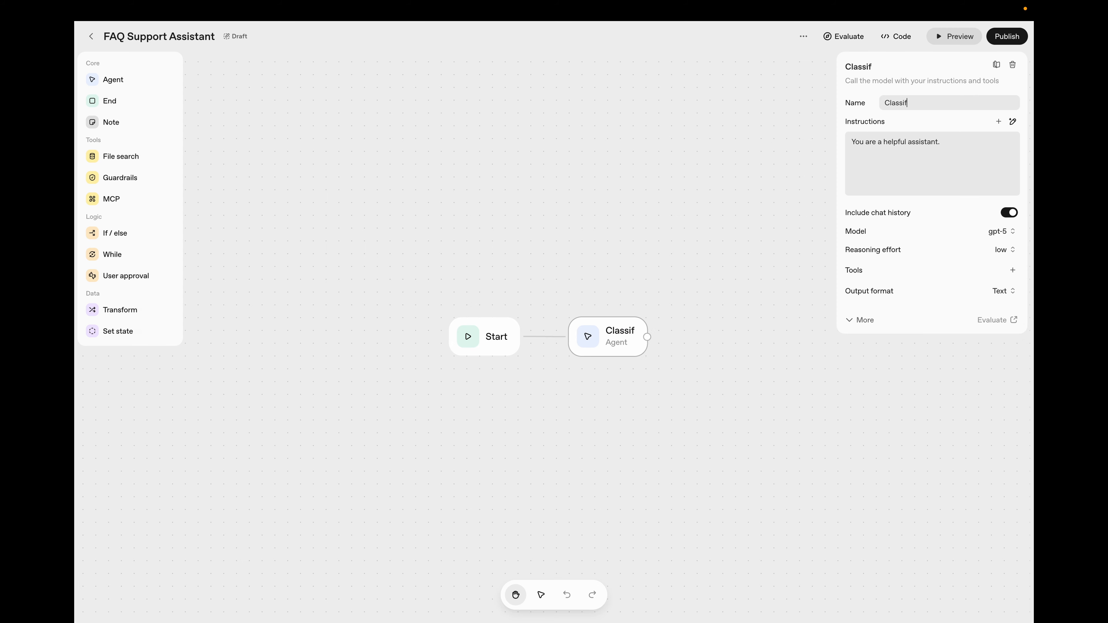
pyautogui.write('ier Node')
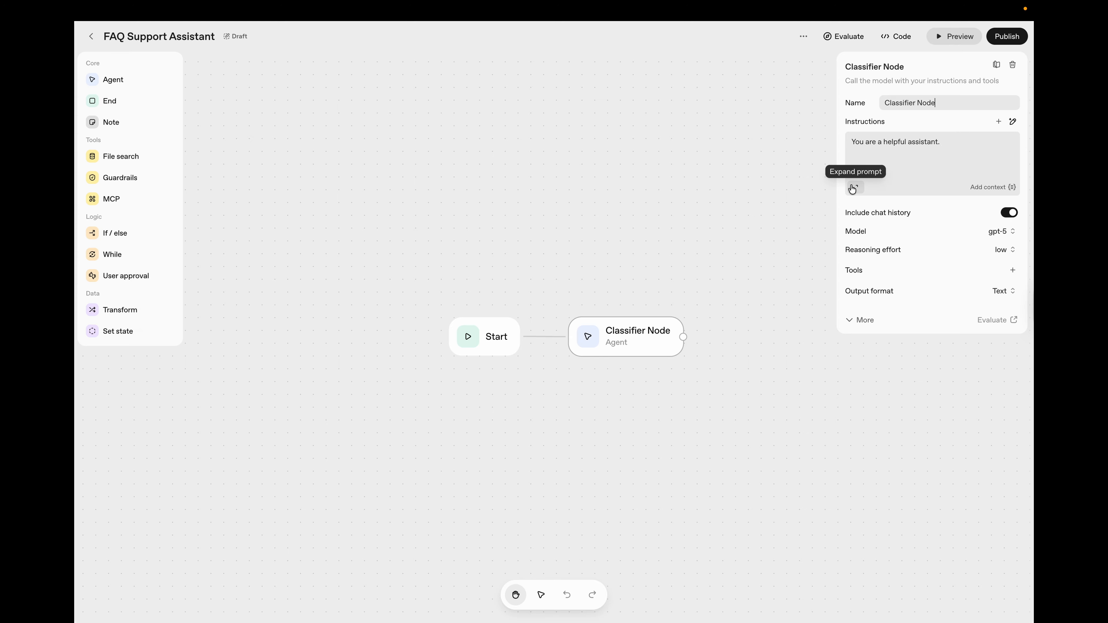
# Step: Replace the Classifier Node's instructions with a triage prompt classifying questions as FAQ or NOT_FAQ and responding with only the JSON object
pyautogui.click(852, 188)
pyautogui.press('super+a')
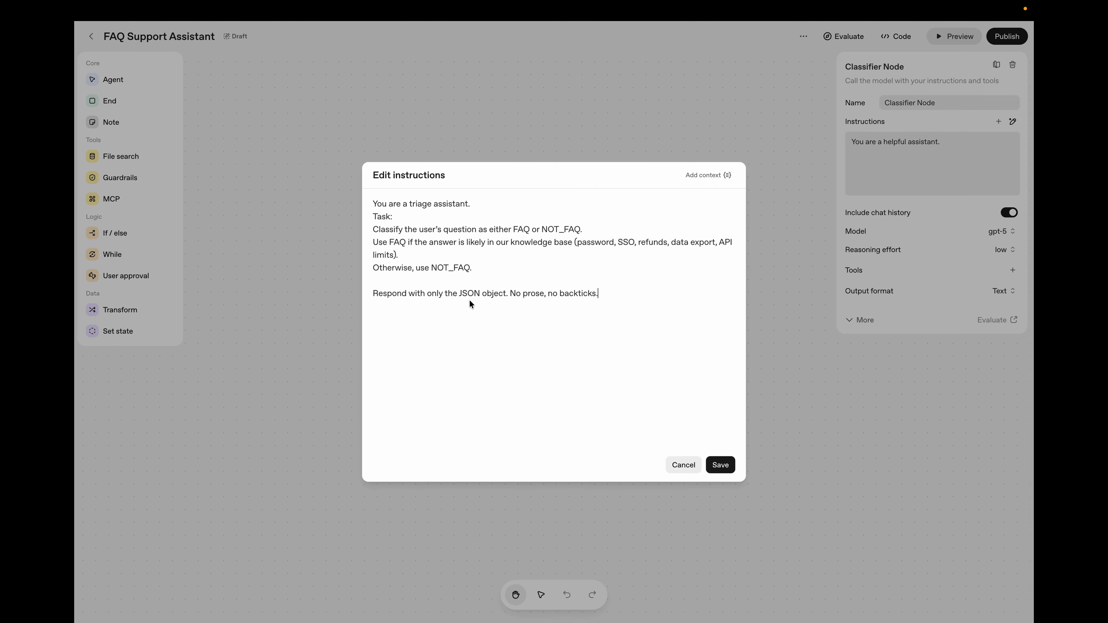
pyautogui.click(719, 464)
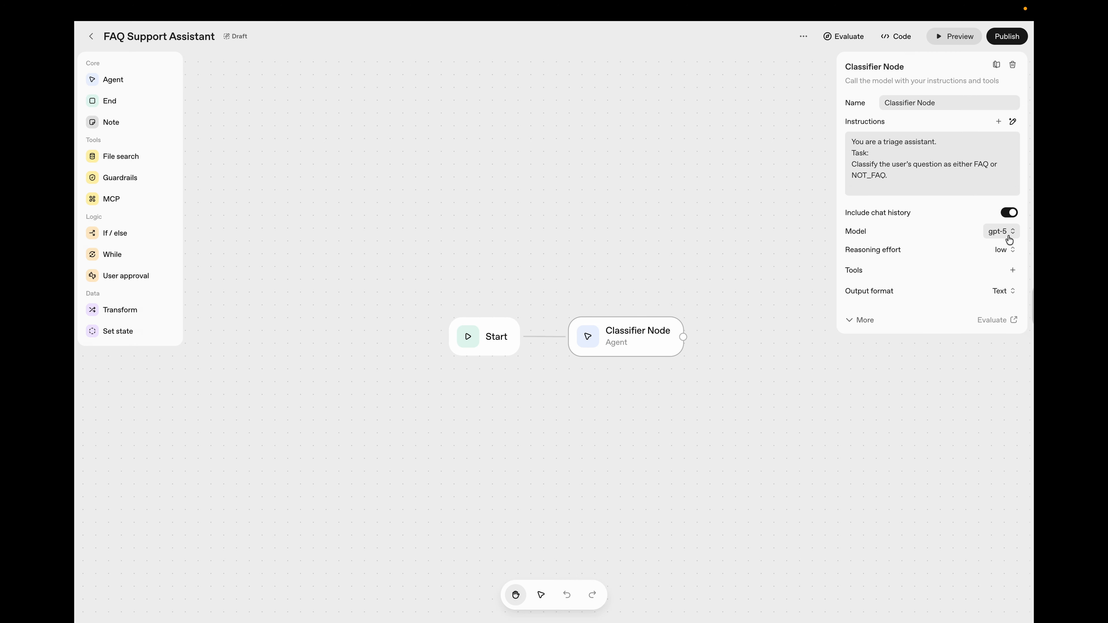
pyautogui.click(1001, 232)
pyautogui.scroll(-6, 976, 366)
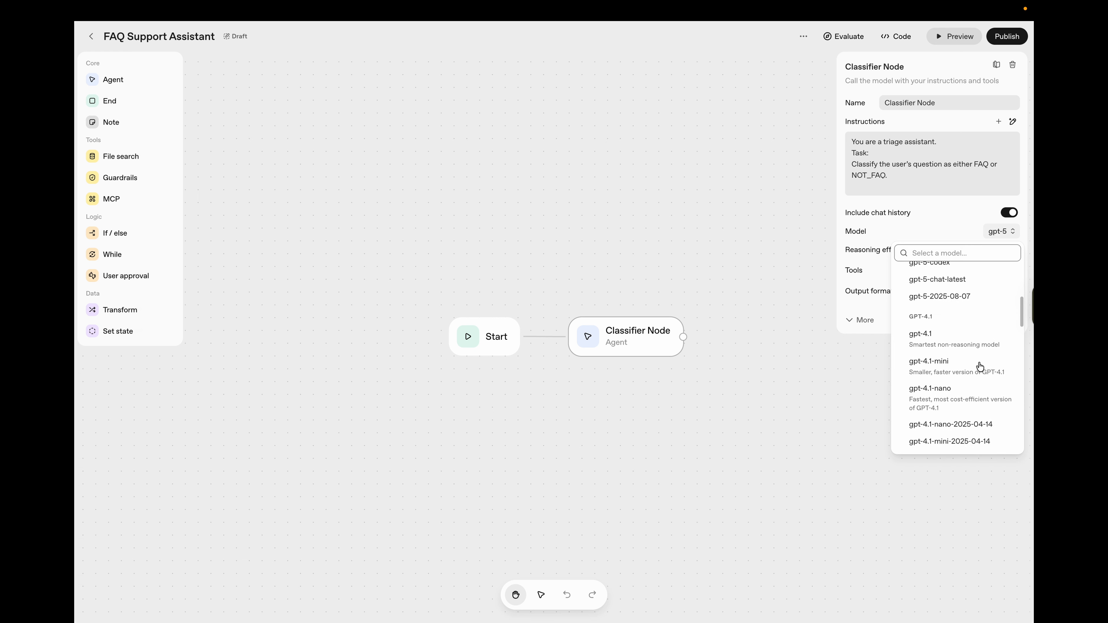
pyautogui.scroll(3, 979, 366)
pyautogui.click(934, 212)
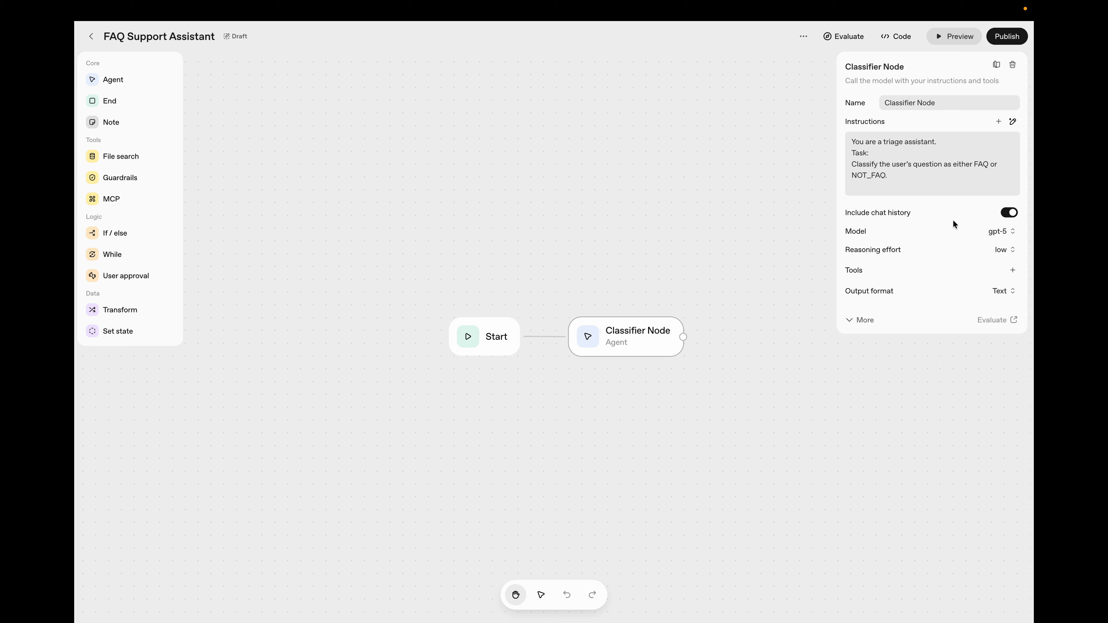
pyautogui.click(999, 250)
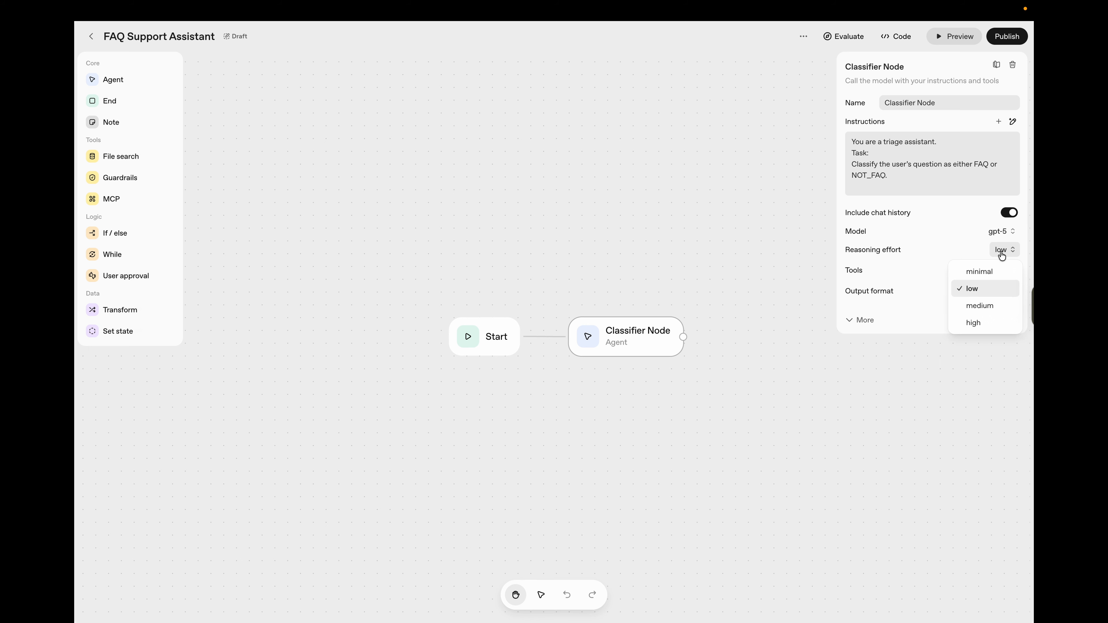
pyautogui.click(938, 264)
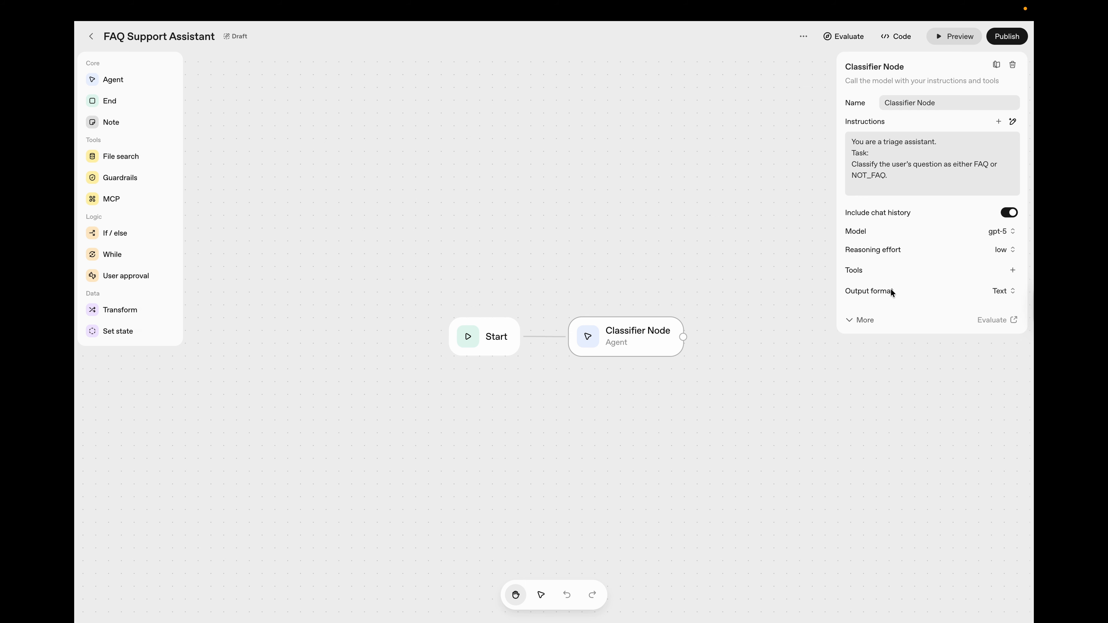
# Step: Set the Classifier Node's output format to JSON with response_schema, requiring a string property label limited to FAQ or NOT_FAQ
pyautogui.click(1001, 291)
pyautogui.click(970, 332)
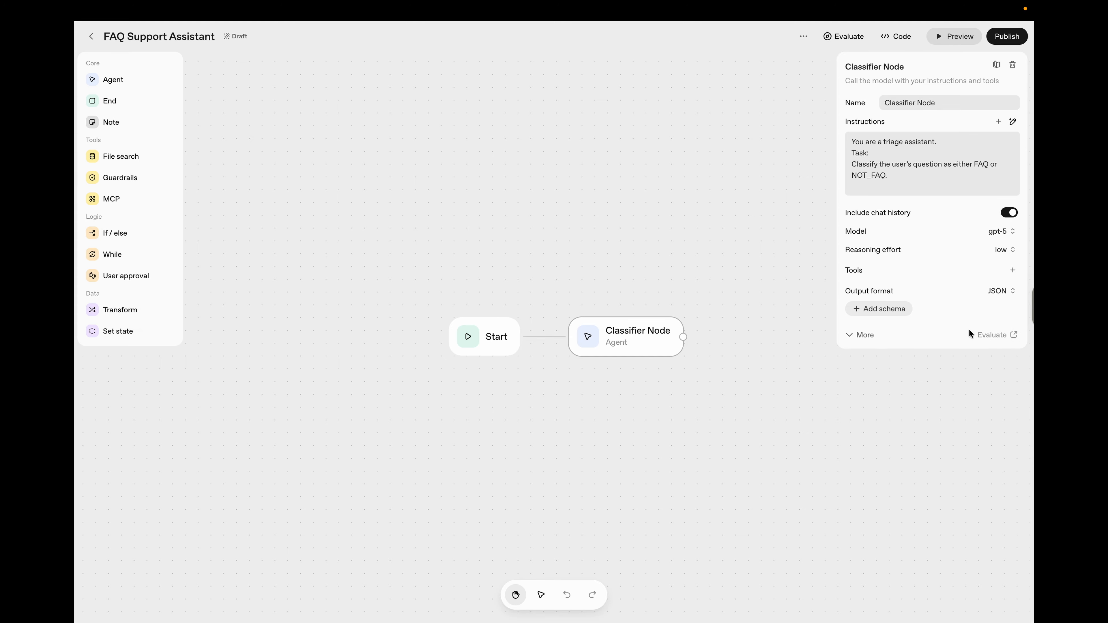
pyautogui.click(899, 309)
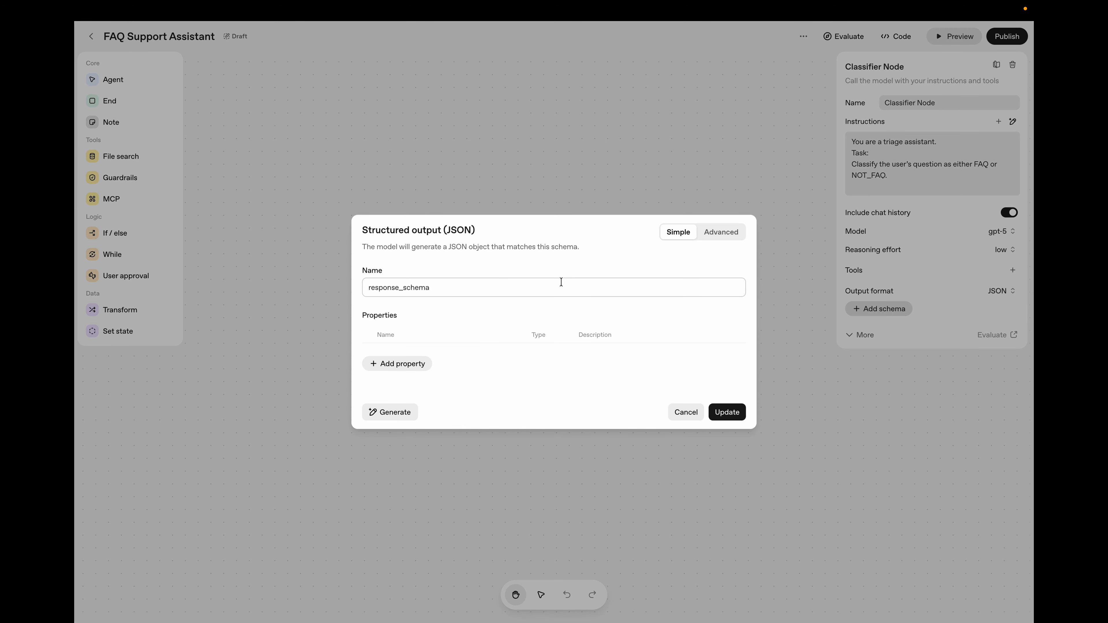
pyautogui.click(719, 230)
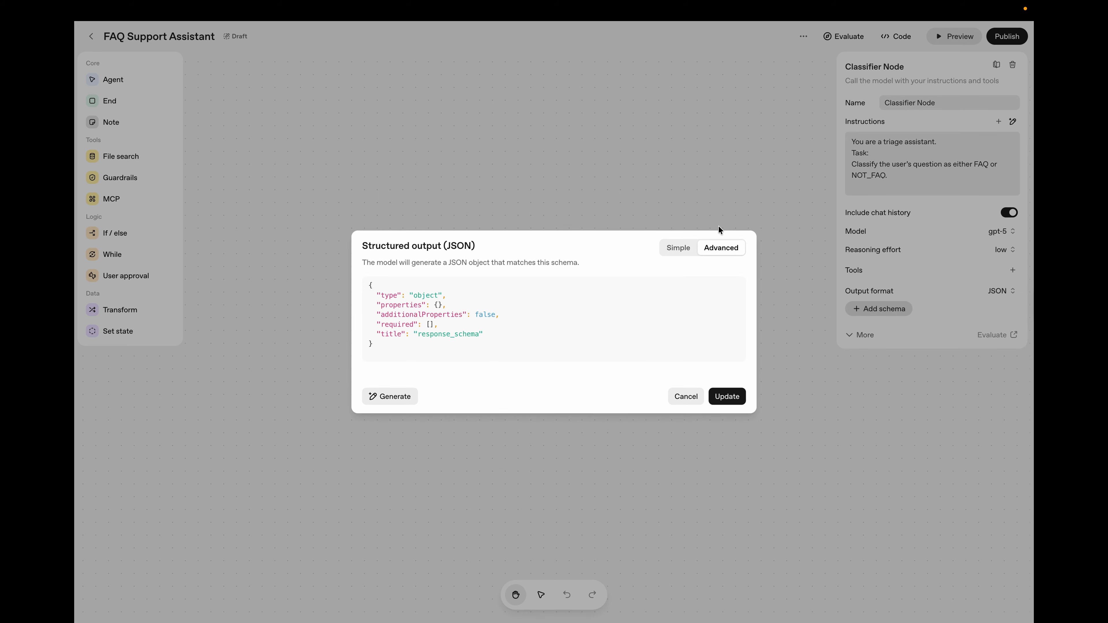
pyautogui.click(390, 351)
pyautogui.hotkey('ctrl', 'a')
pyautogui.write('{   "type": "object",   "properties": {     "label": {       "type": "string",       "enum": [         "FAQ",         "NOT_FAQ"       ],       "default": ""     }   },   "additionalProperties": false,   "required": [     "label"   ],   "title": "response_schema" }')
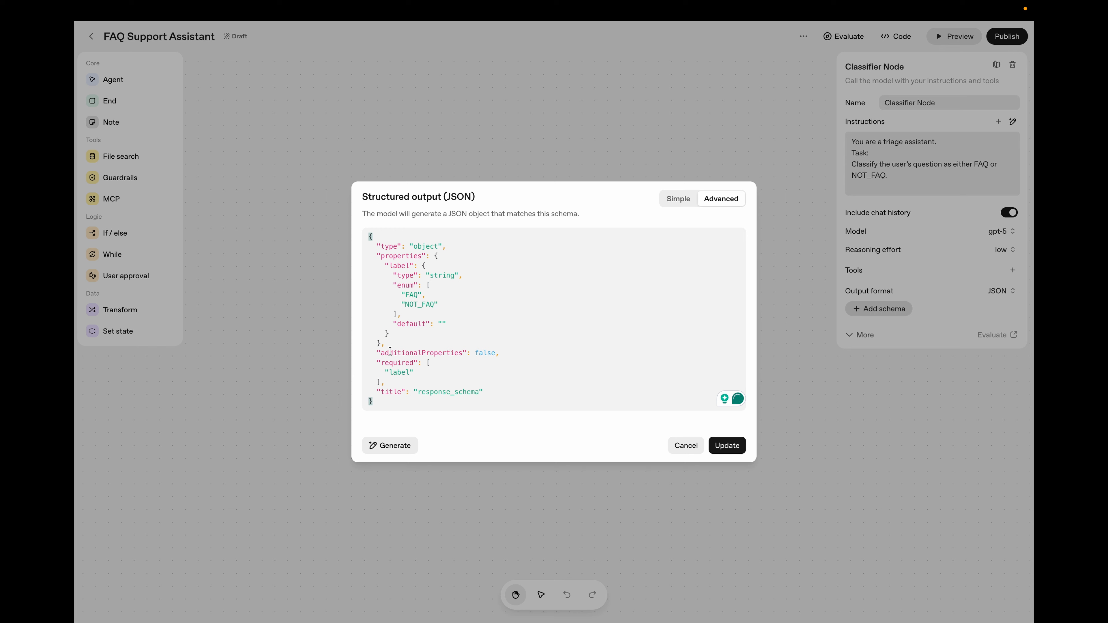
pyautogui.click(387, 447)
pyautogui.click(392, 445)
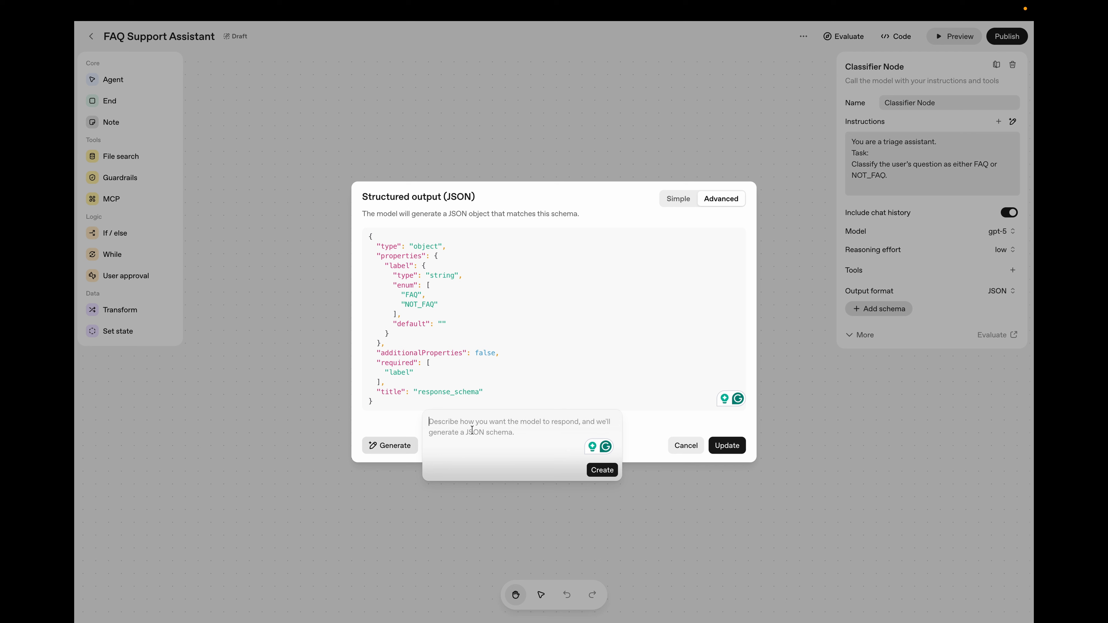
pyautogui.click(565, 348)
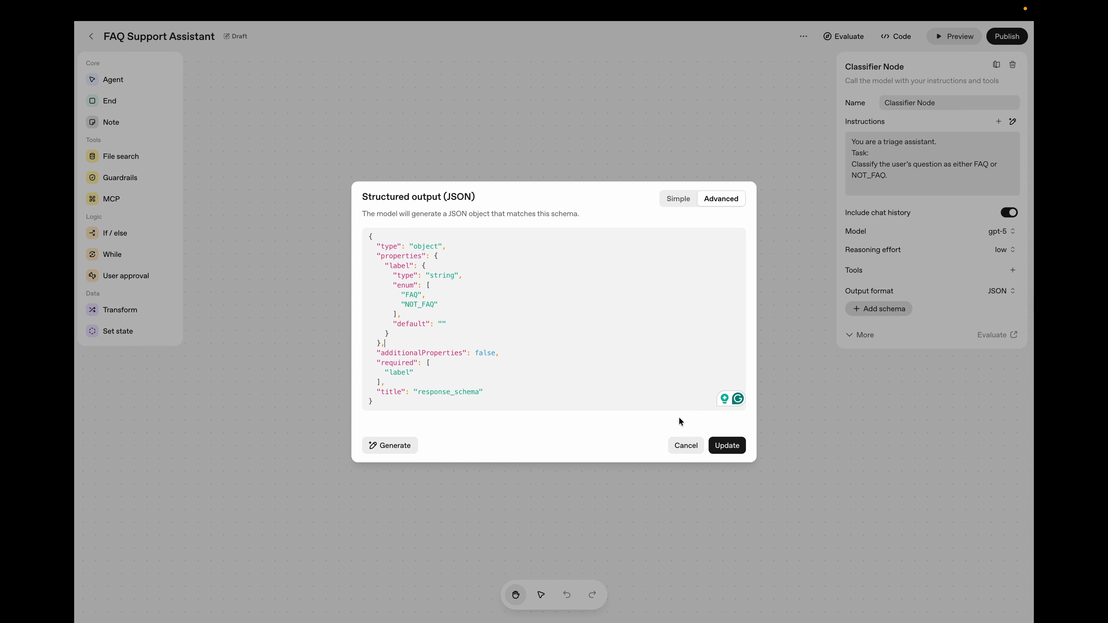
pyautogui.click(734, 445)
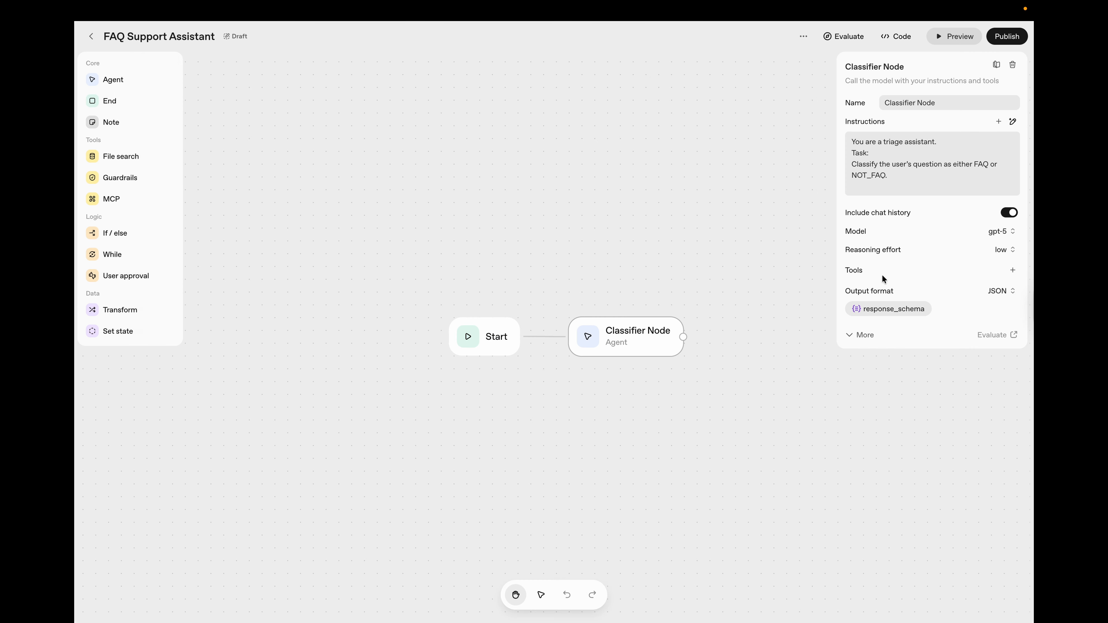
# Step: Set the Classifier Node's verbosity to low in its additional model parameters
pyautogui.click(860, 335)
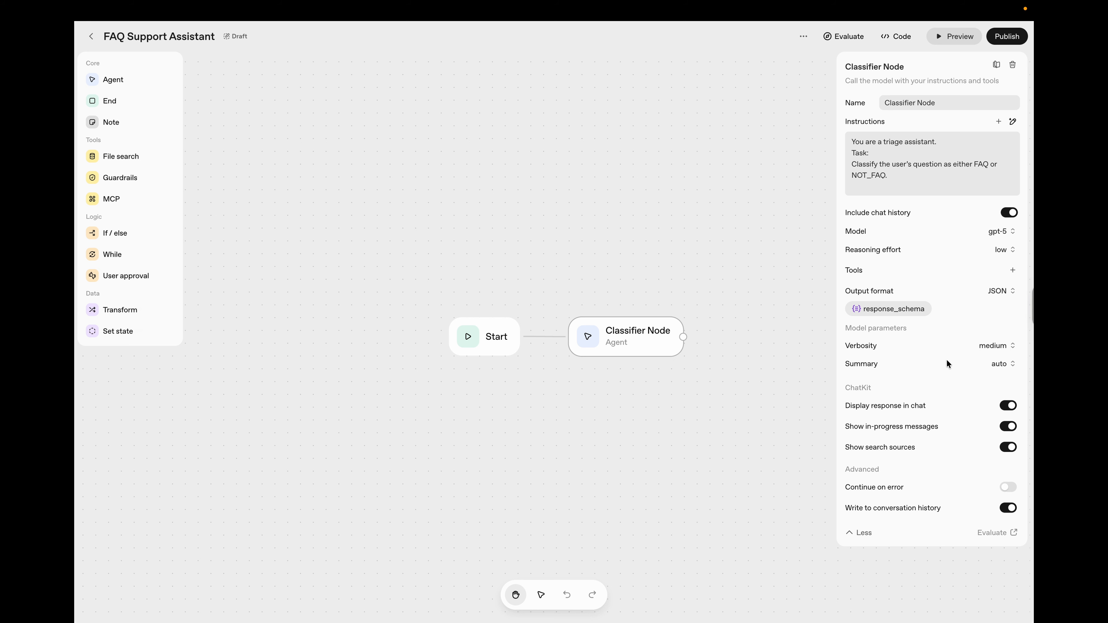
pyautogui.click(1000, 346)
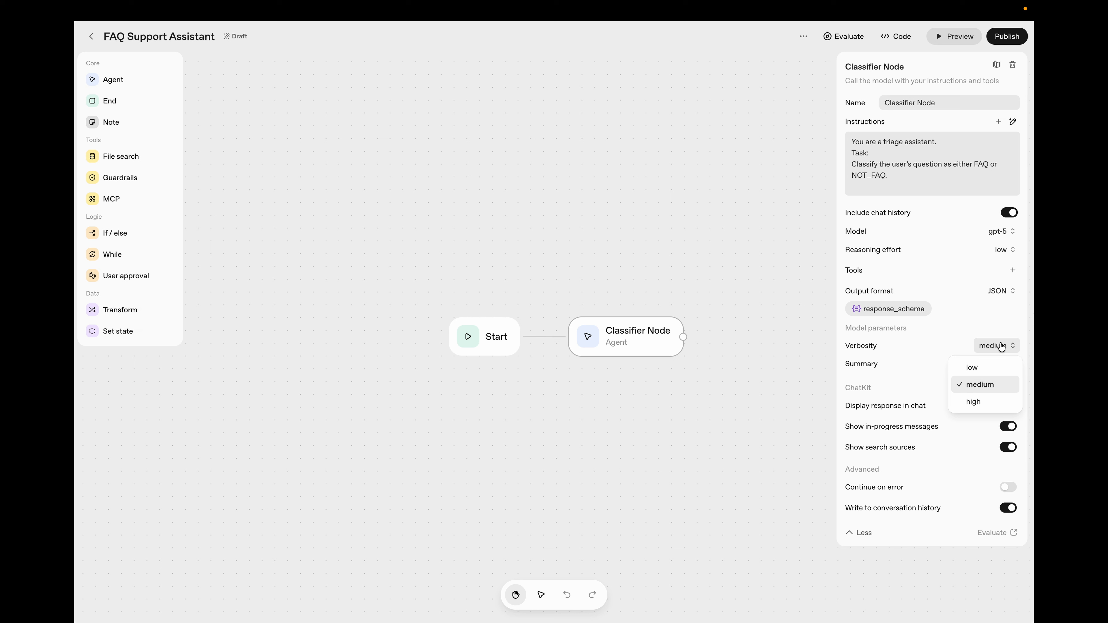
pyautogui.click(979, 367)
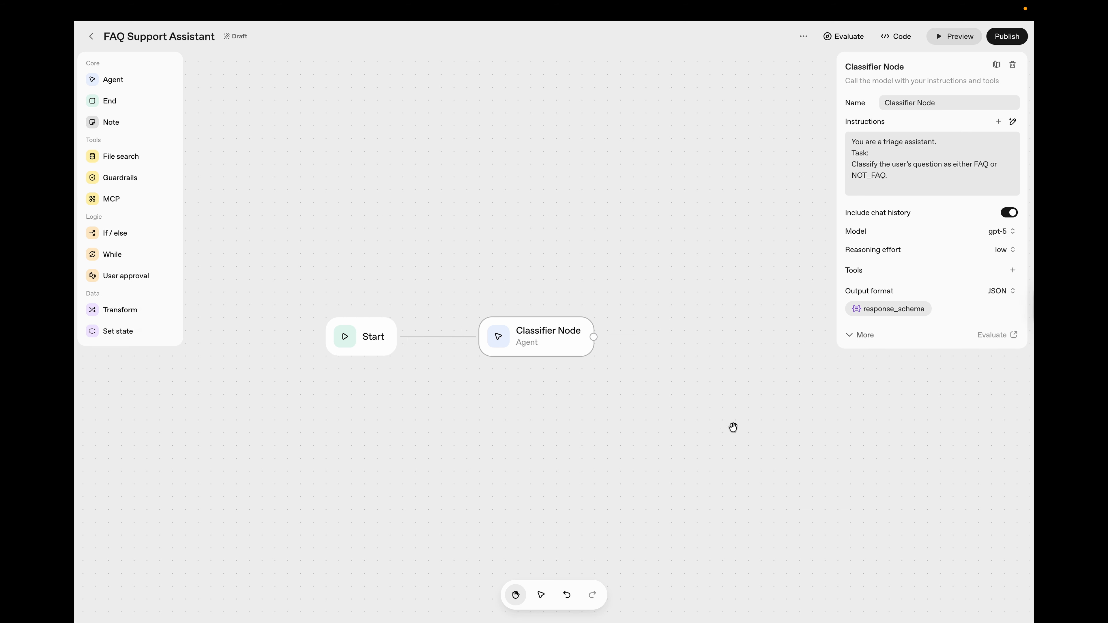
# Step: Add a Guardrails node above the Start and Classifier nodes and enable its Personally identifiable information and Moderation checks
pyautogui.moveTo(113, 178); pyautogui.dragTo(462, 235)
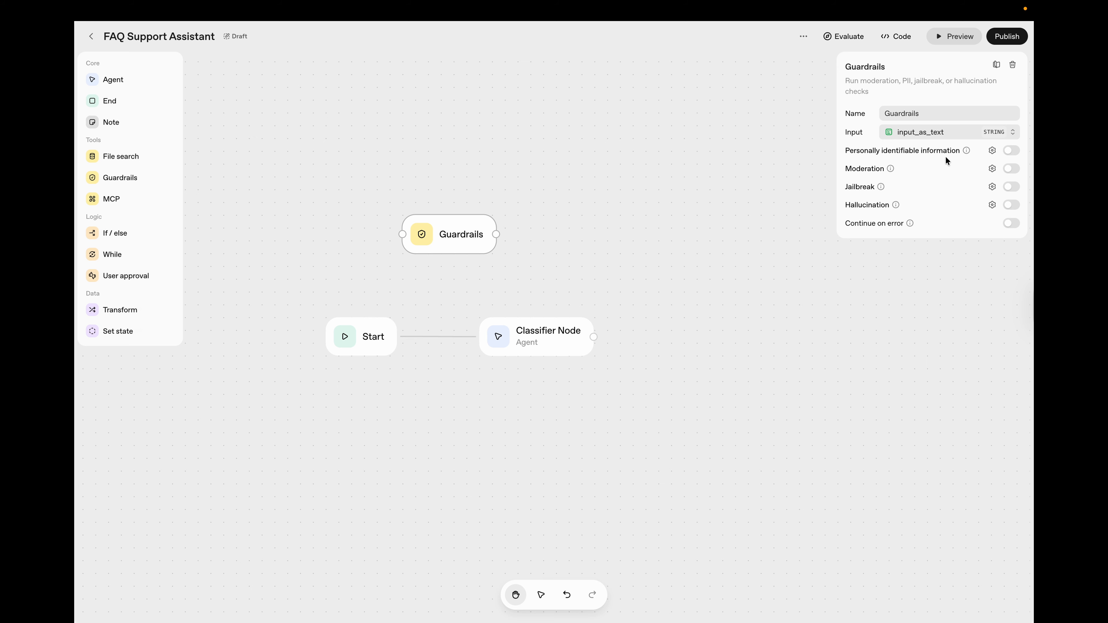
pyautogui.click(1011, 151)
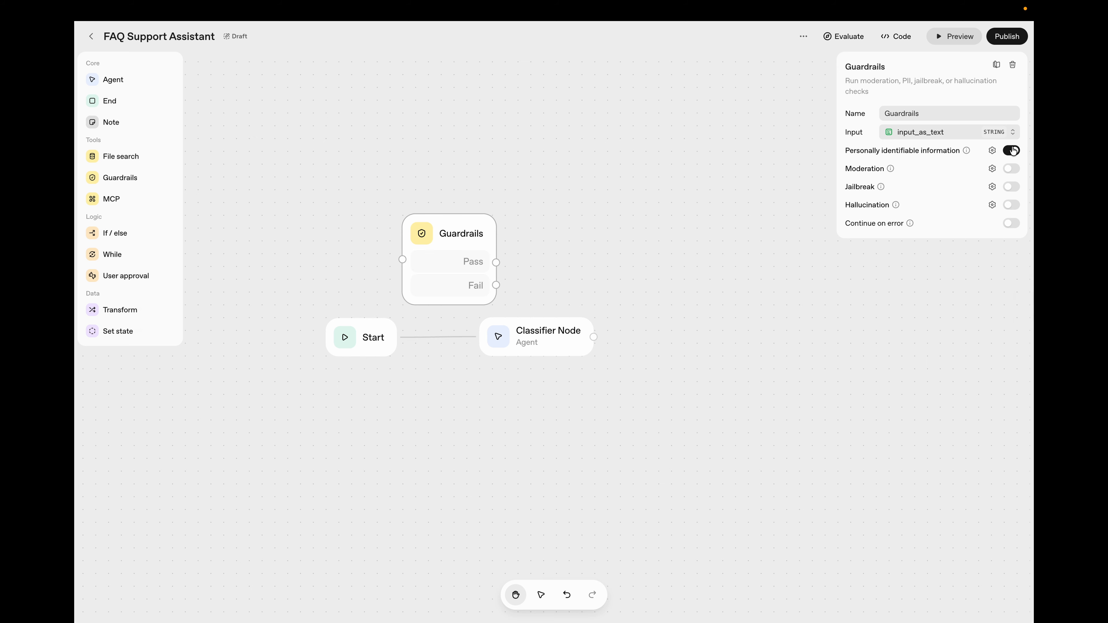
pyautogui.click(1011, 170)
pyautogui.click(902, 241)
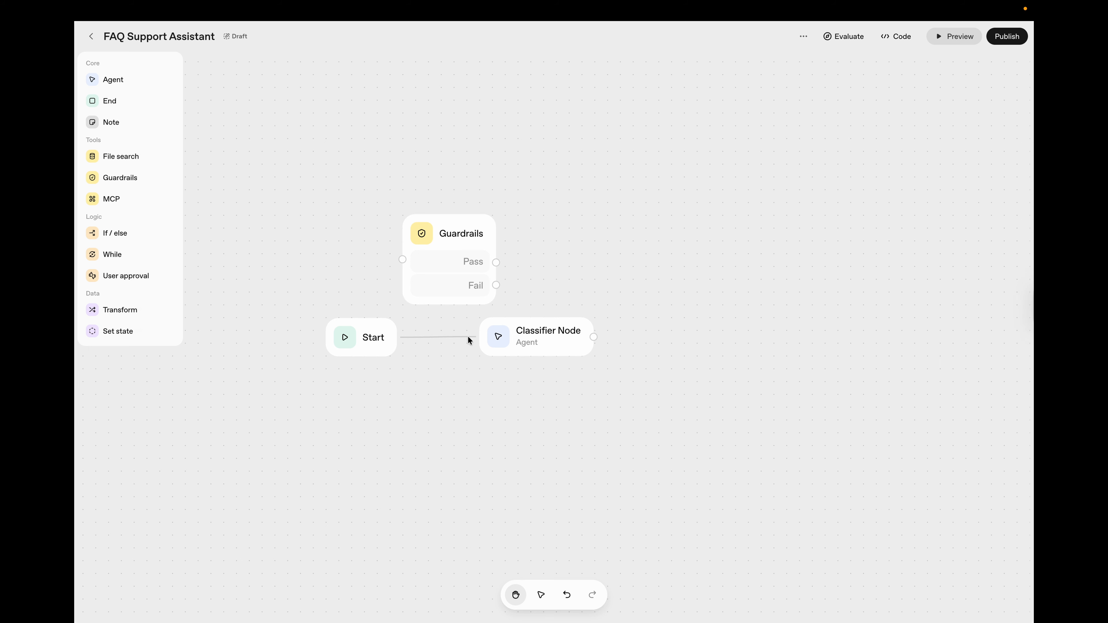
# Step: Replace the direct Start to Classifier Node connection with a route through Guardrails, leading from its Pass output, and line up the nodes
pyautogui.click(458, 337)
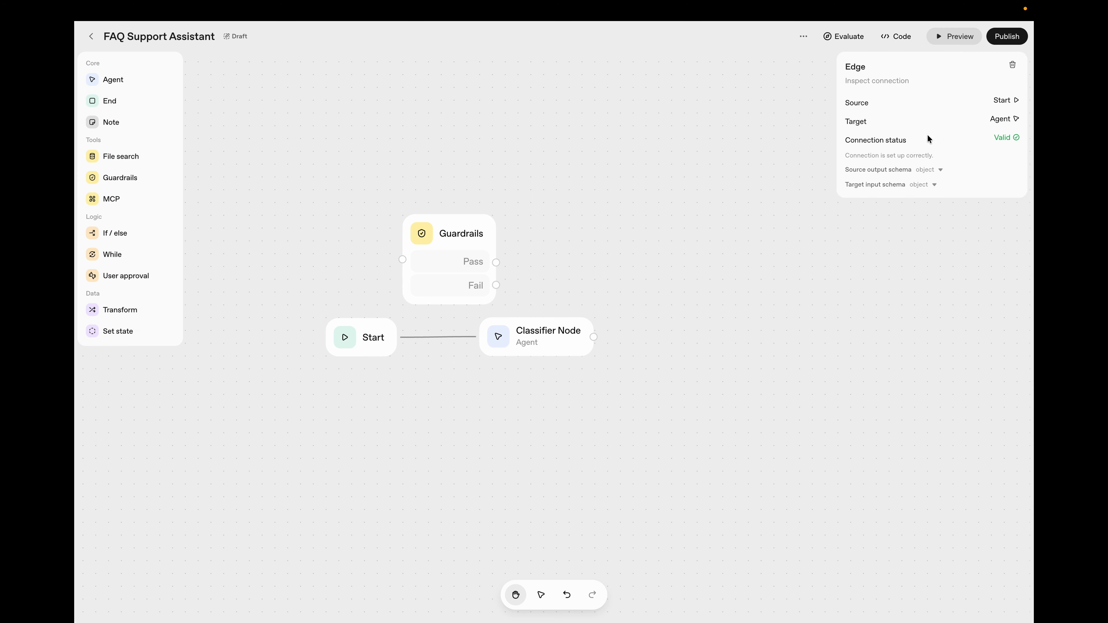
pyautogui.click(1012, 65)
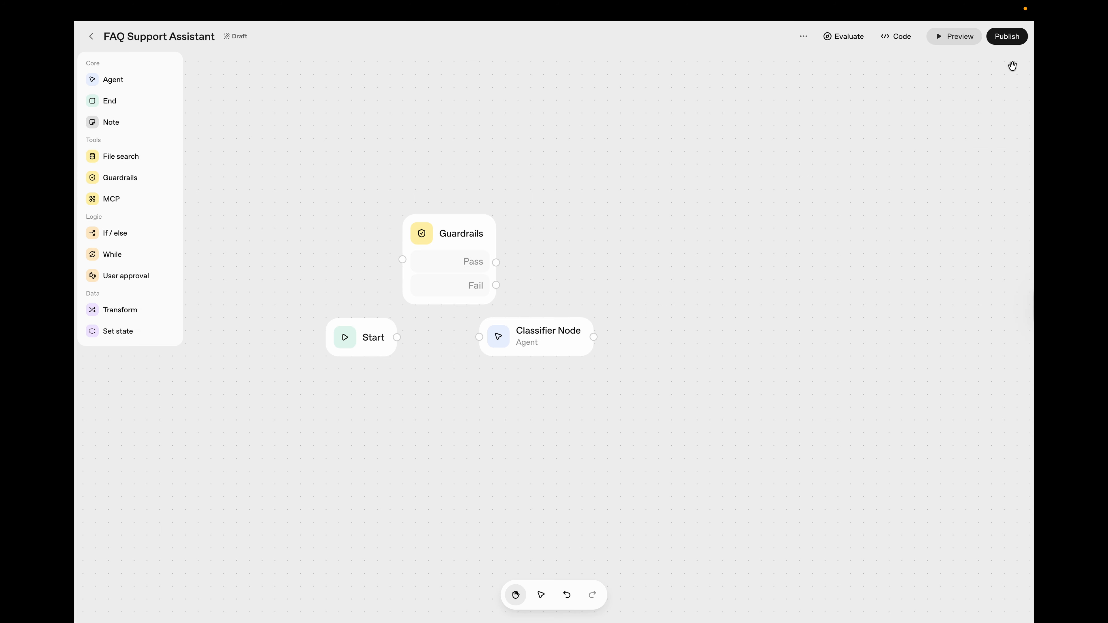
pyautogui.moveTo(397, 337); pyautogui.dragTo(402, 259)
pyautogui.moveTo(523, 267); pyautogui.dragTo(470, 329)
pyautogui.click(481, 279)
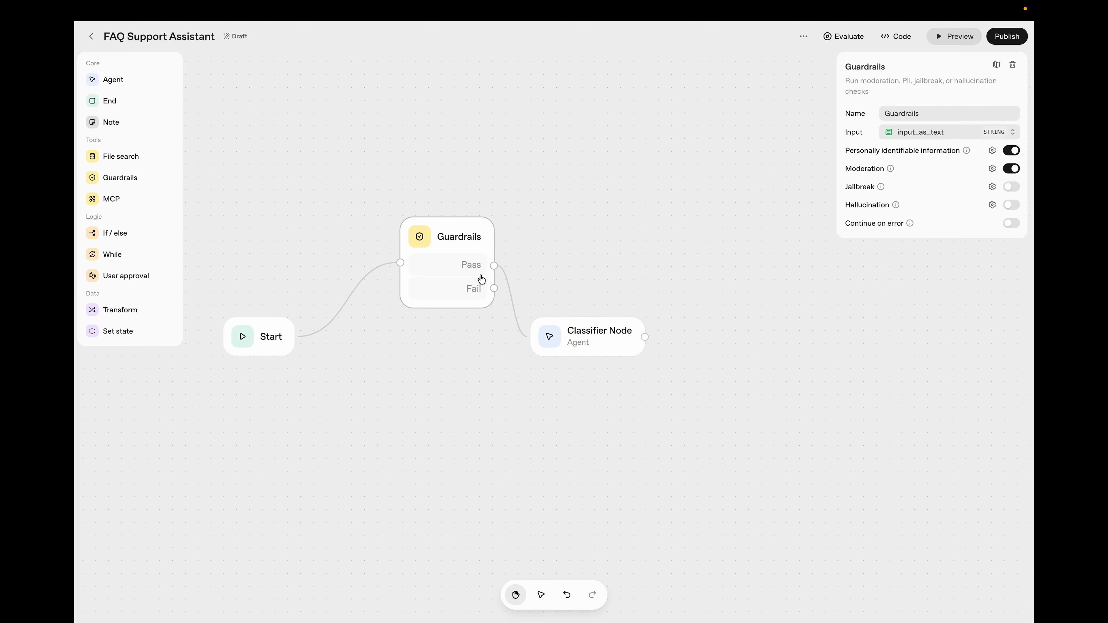
pyautogui.moveTo(481, 279); pyautogui.dragTo(447, 351)
pyautogui.click(597, 344)
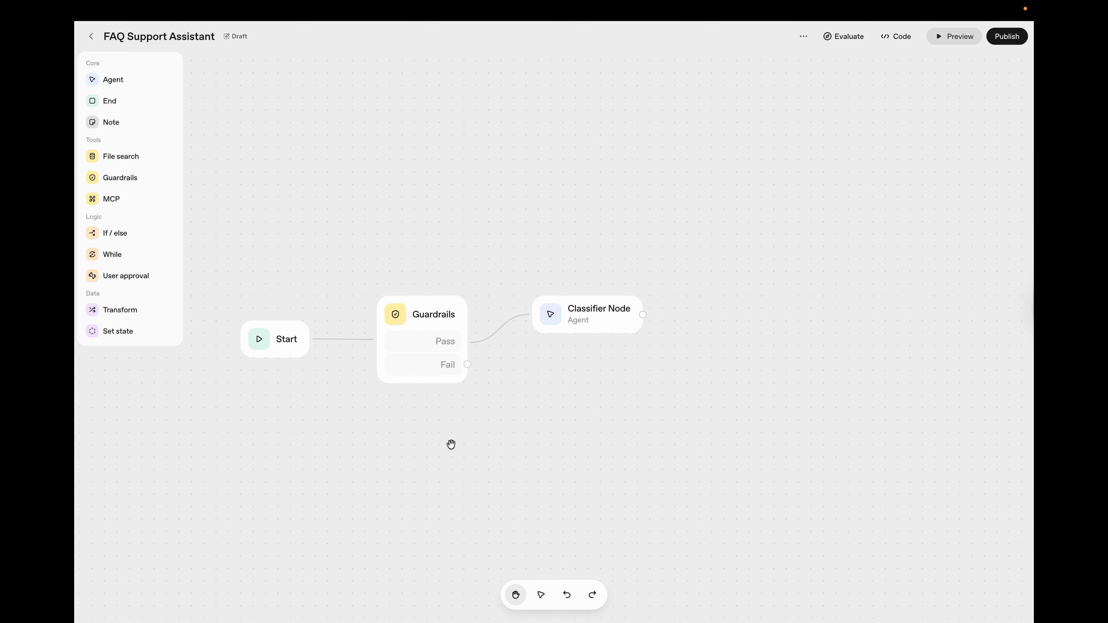
# Step: Add an If / else node after the Classifier Node and connect the Classifier Node's output to it
pyautogui.moveTo(125, 232); pyautogui.dragTo(705, 290)
pyautogui.moveTo(762, 324); pyautogui.dragTo(741, 324)
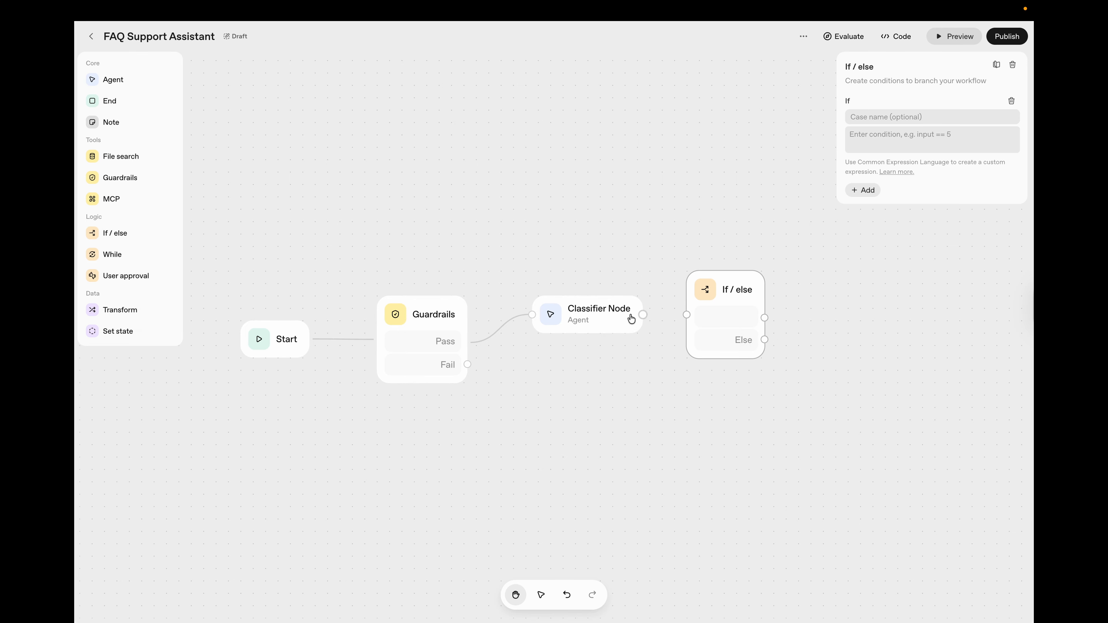
pyautogui.click(603, 318)
pyautogui.click(881, 310)
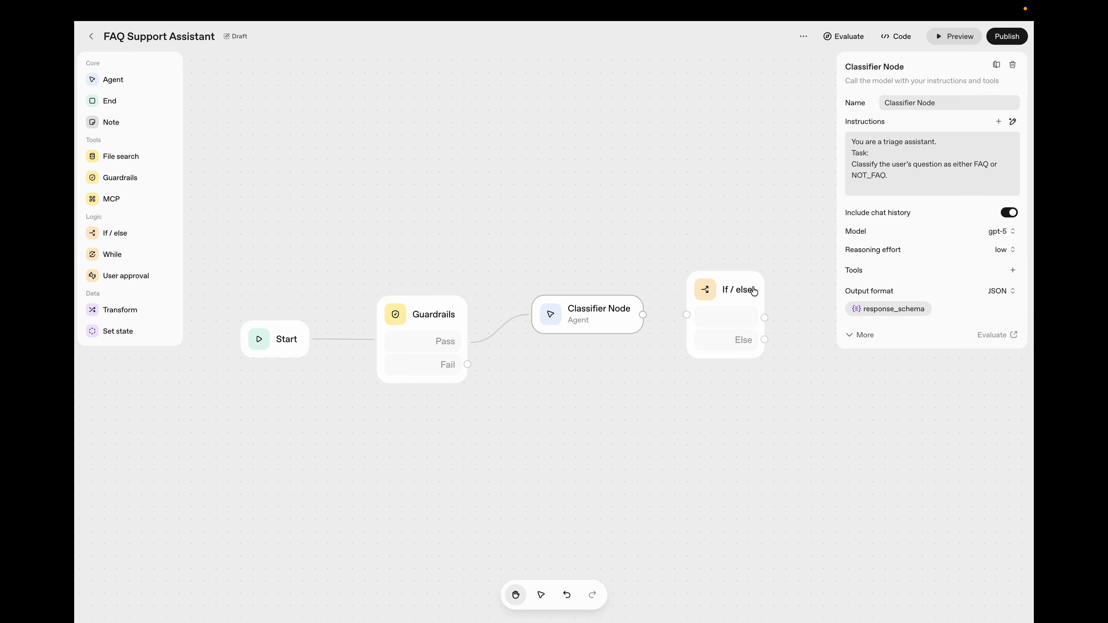
pyautogui.click(754, 291)
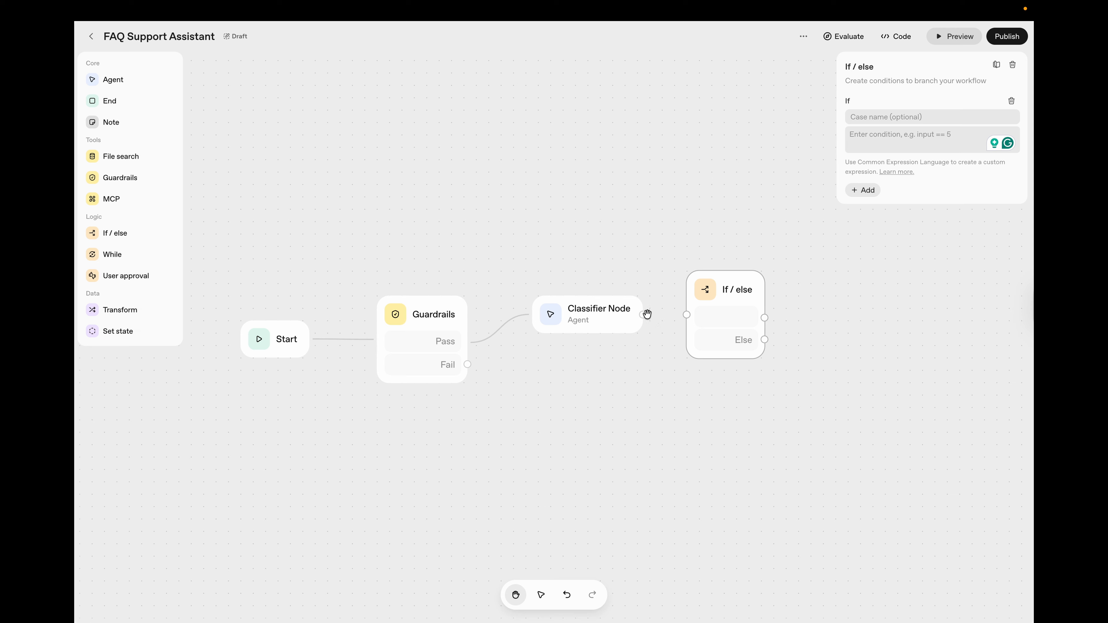
pyautogui.moveTo(641, 318); pyautogui.dragTo(682, 315)
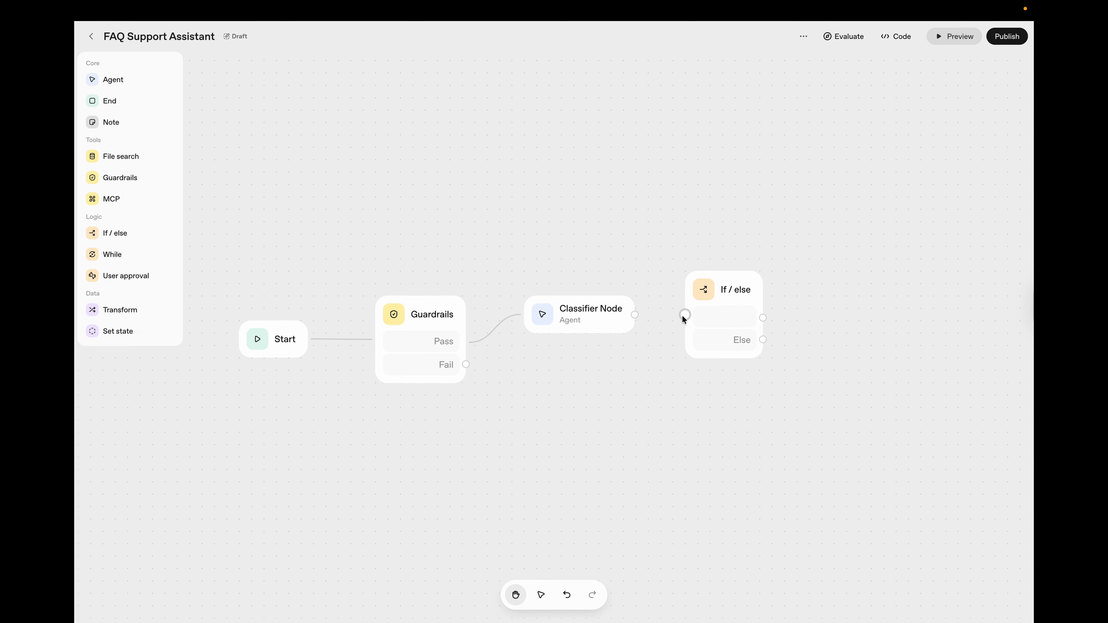
# Step: Set the If / else node's If condition to input.output_parsed.label == 'FAQ', leaving the case name empty
pyautogui.click(727, 321)
pyautogui.click(920, 141)
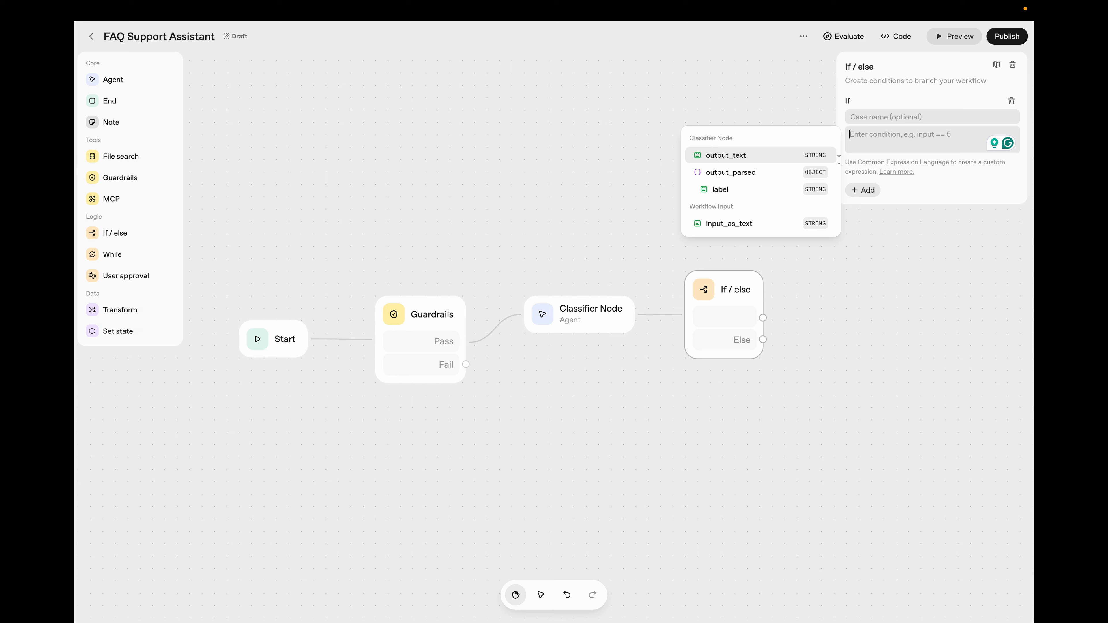
pyautogui.click(781, 191)
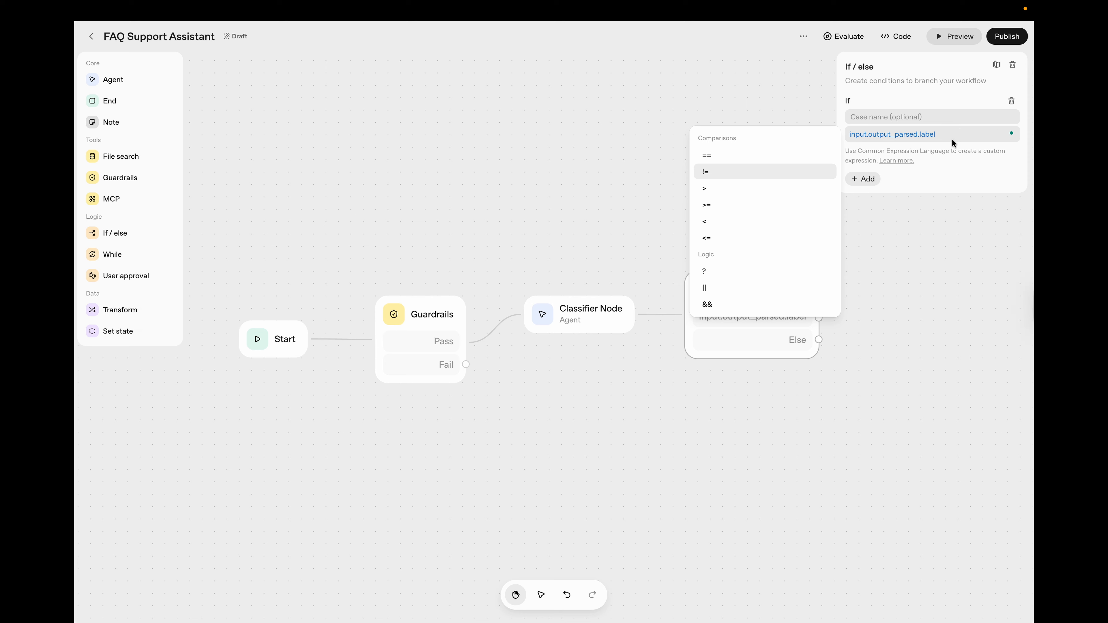
pyautogui.click(709, 155)
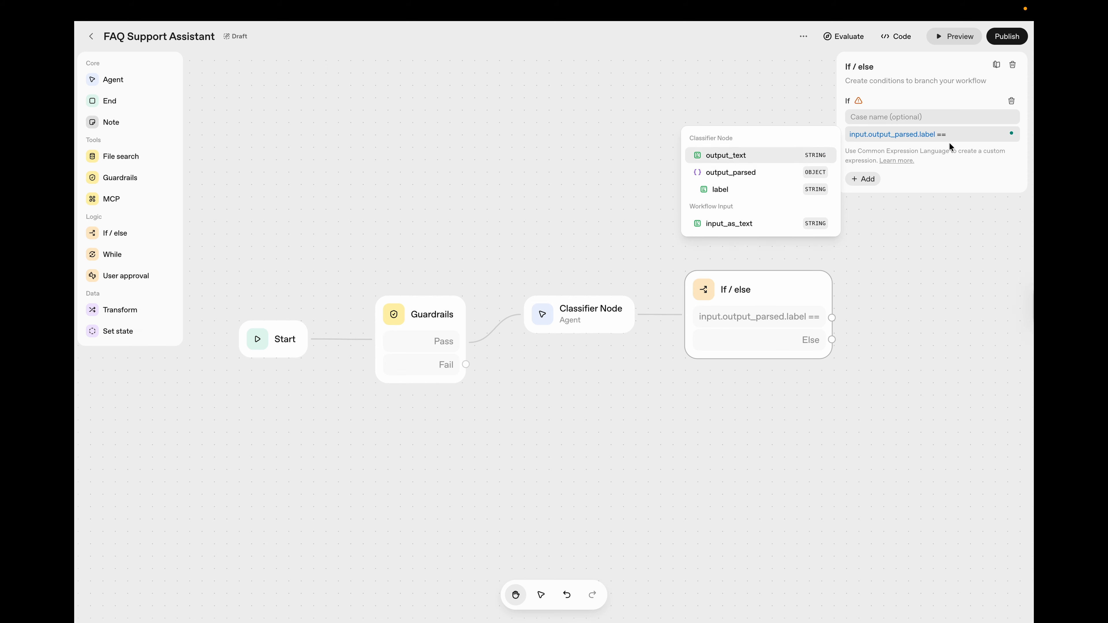
pyautogui.write('"')
pyautogui.write('FAQ')
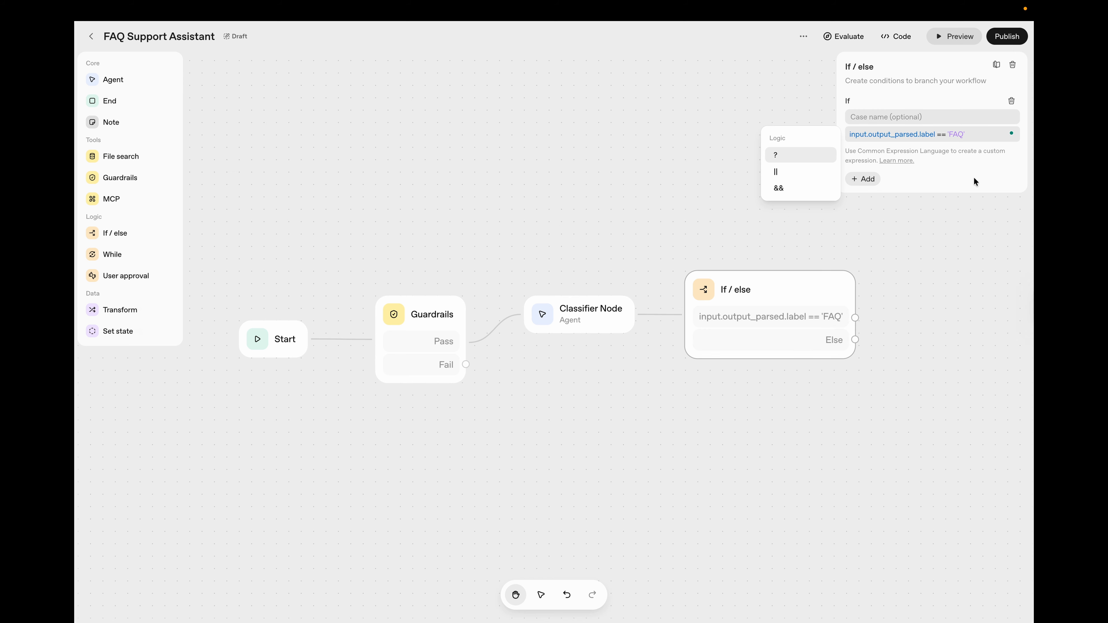
pyautogui.click(973, 176)
# Step: Add an Agent node beyond the If / else node, level with its upper part, and name it Answer Node
pyautogui.scroll(-3, 630, 396)
pyautogui.moveTo(765, 446); pyautogui.dragTo(638, 373)
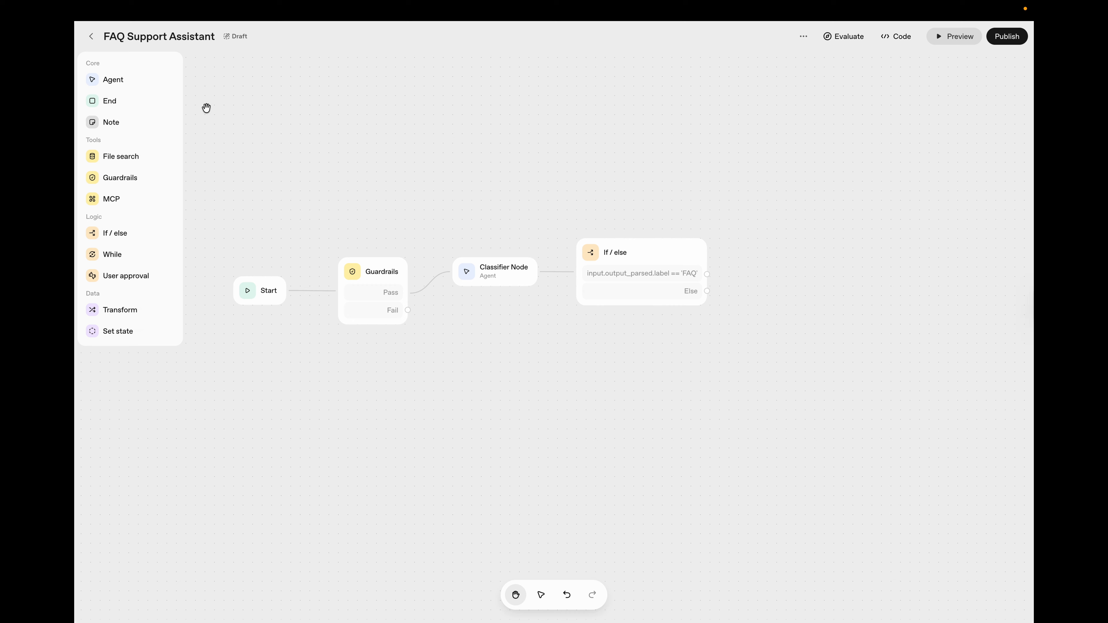
pyautogui.click(124, 79)
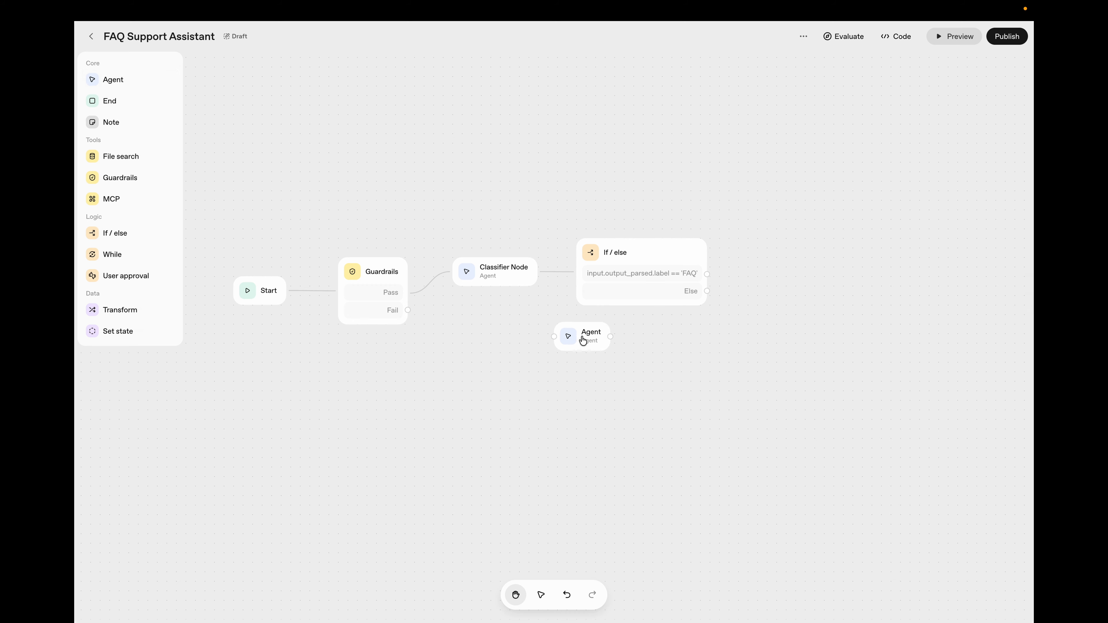
pyautogui.moveTo(582, 340); pyautogui.dragTo(768, 258)
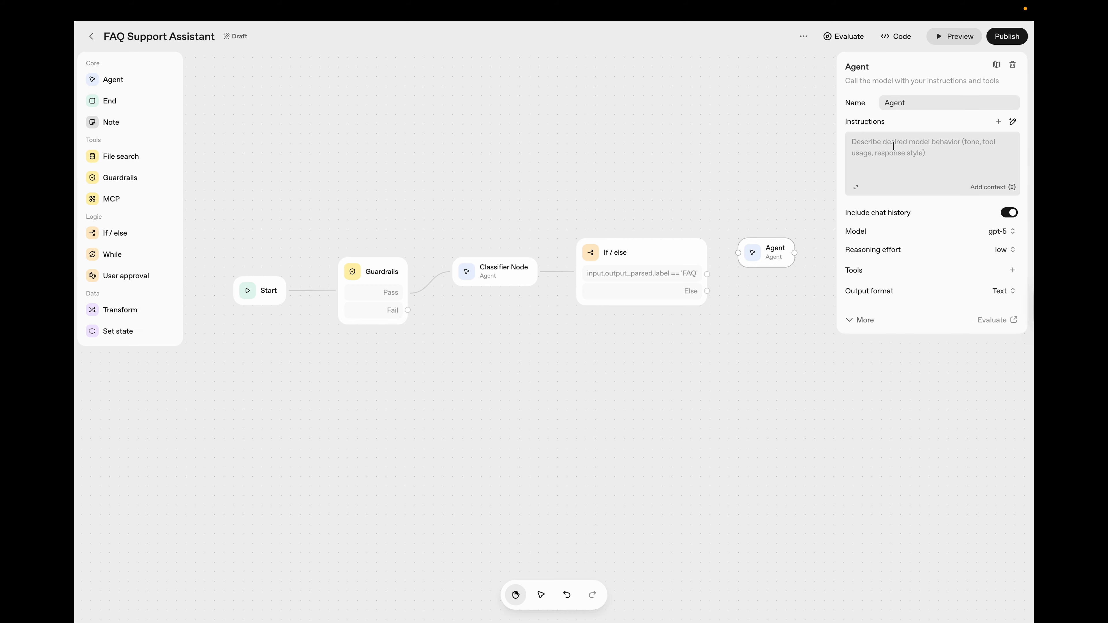
pyautogui.doubleClick(922, 102)
pyautogui.write('Ansewer Node')
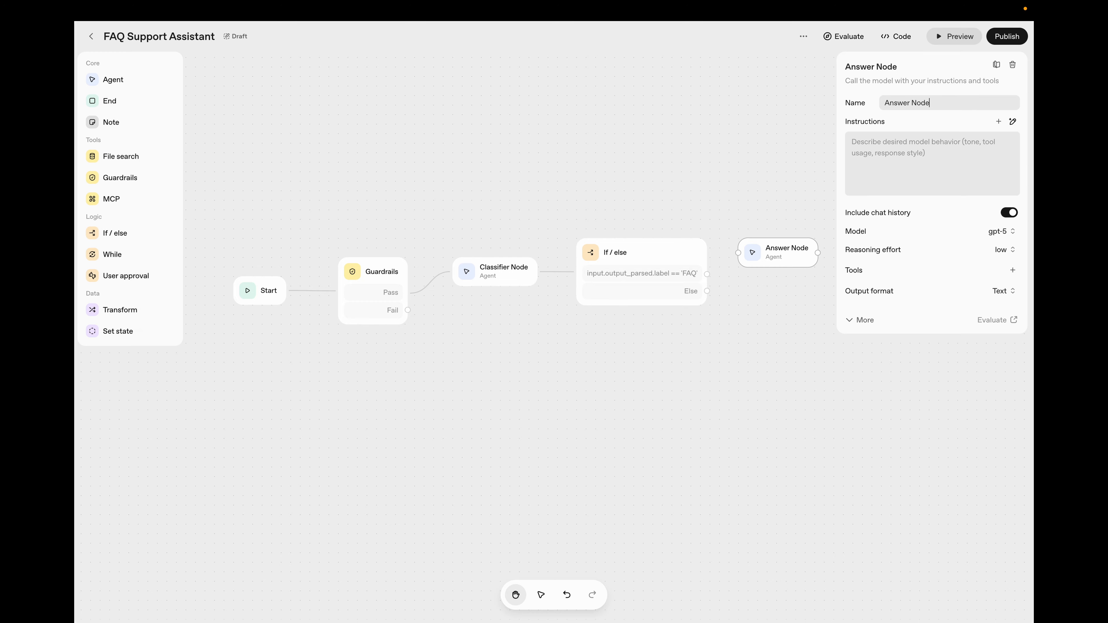
# Step: Save pasted Answer Node instructions requiring answers only from retrieved documents, 3–5 bulleted sentences, ending references, a missing-information reply and a password-reset example
pyautogui.click(932, 146)
pyautogui.click(856, 187)
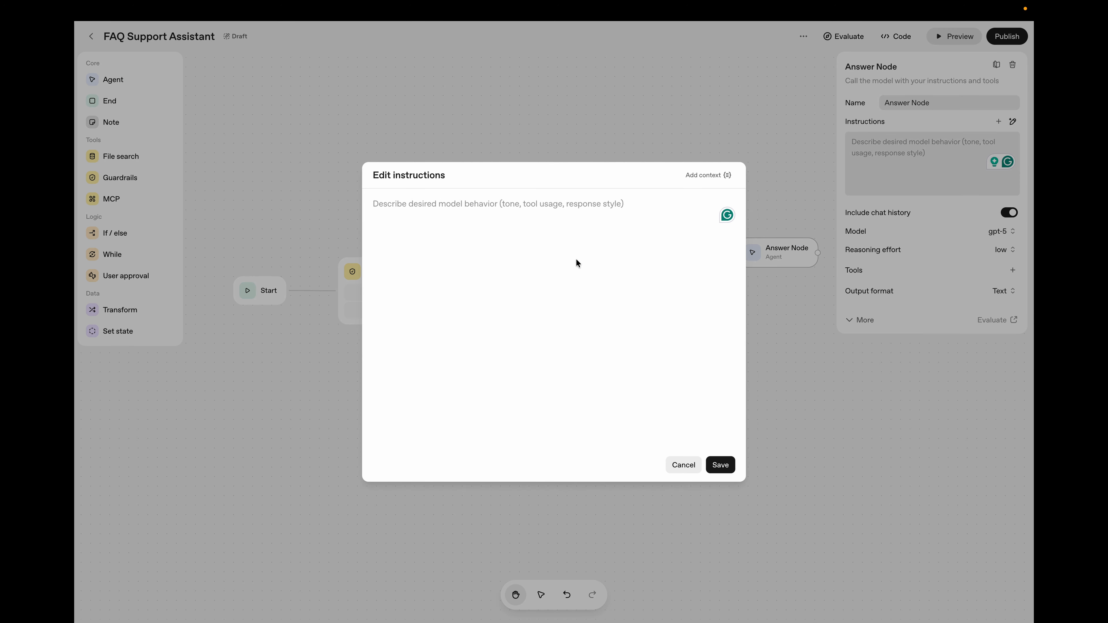
pyautogui.press('super+v')
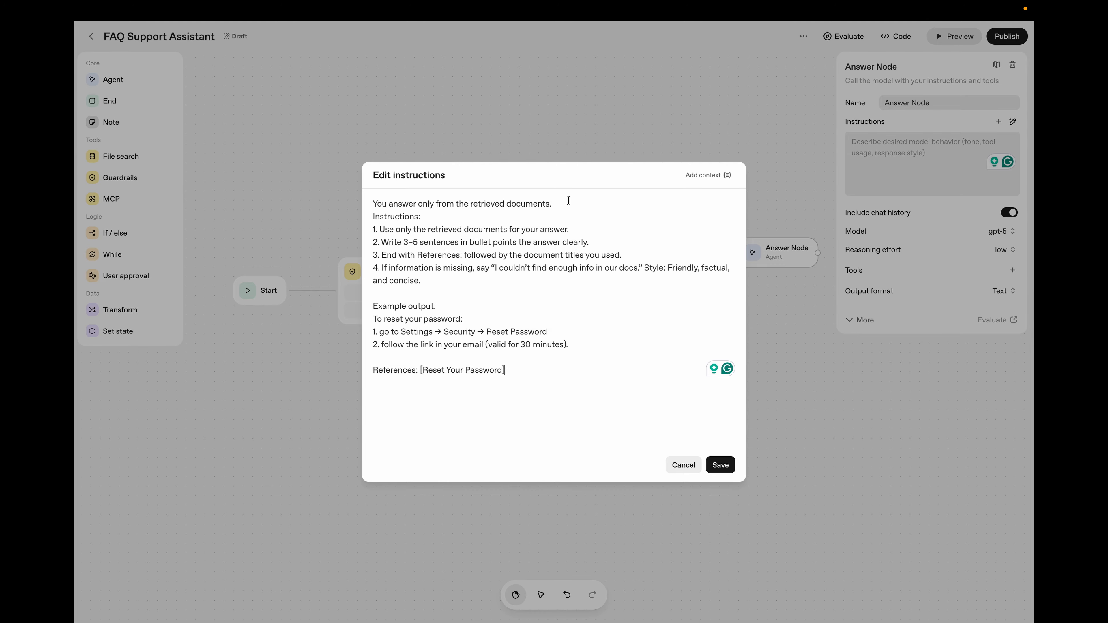
pyautogui.click(720, 465)
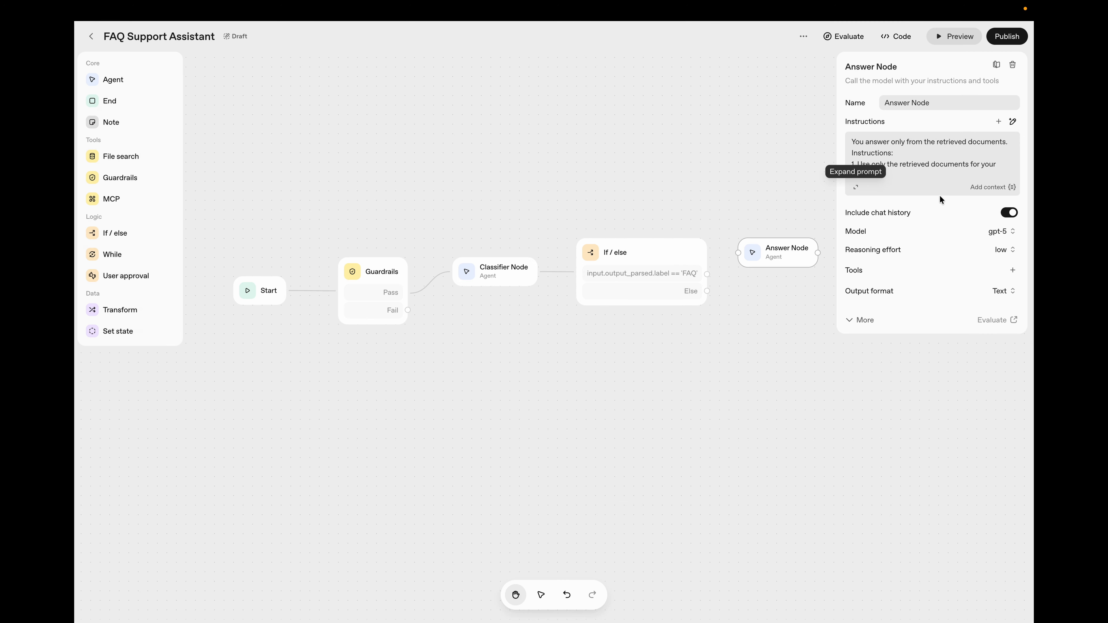
# Step: Start adding a File search tool to the Answer Node and copy the FAQ database vector store's ID from Storage
pyautogui.click(864, 321)
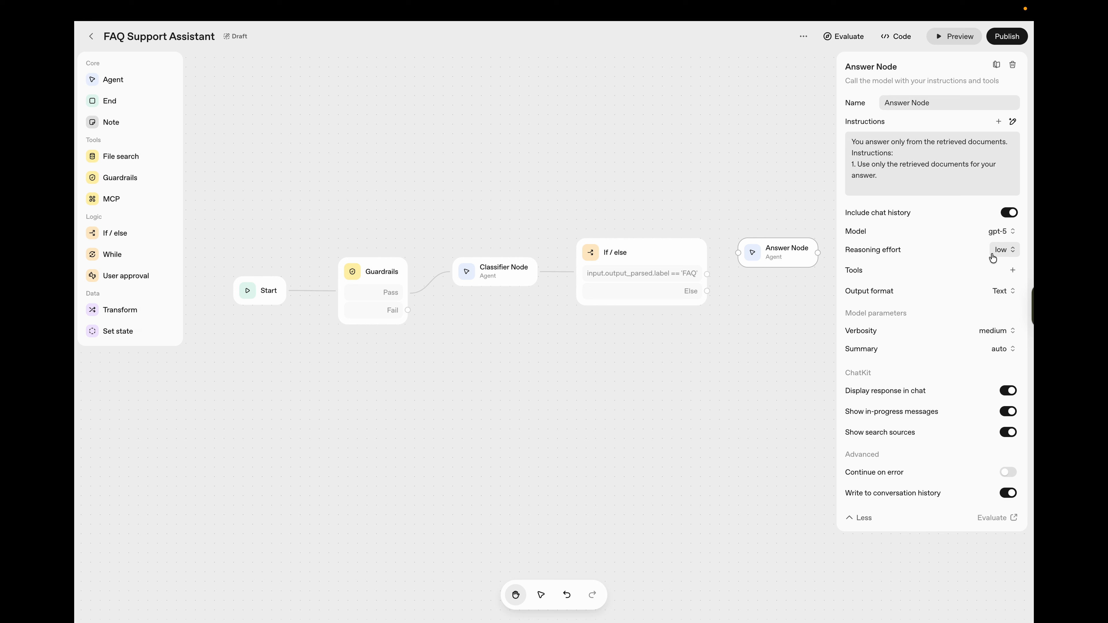
pyautogui.click(1011, 270)
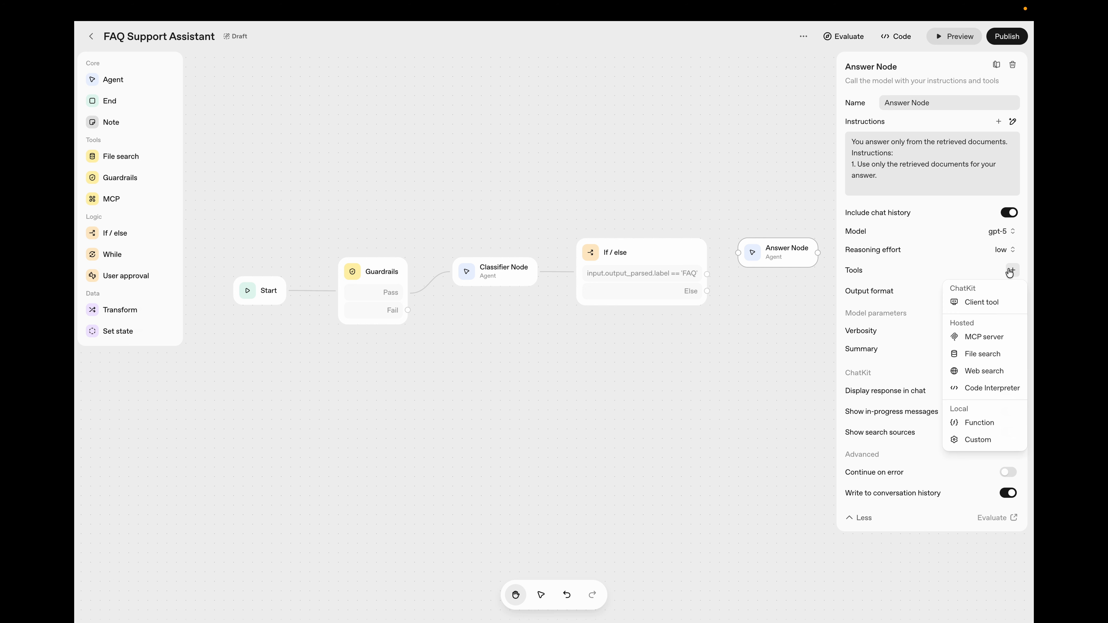
pyautogui.click(979, 359)
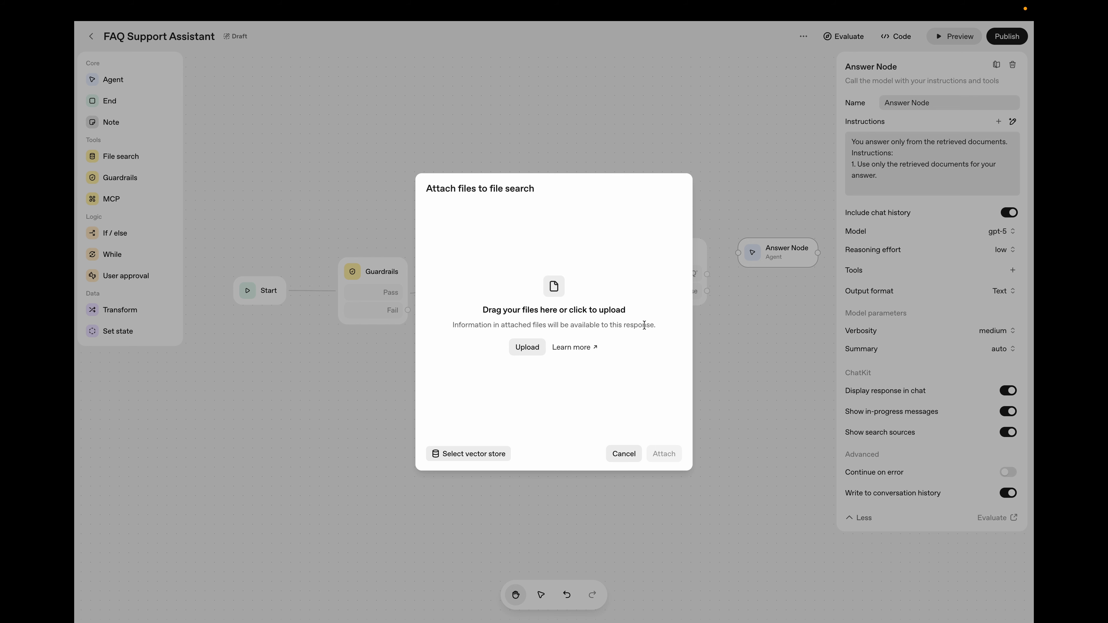
pyautogui.click(487, 454)
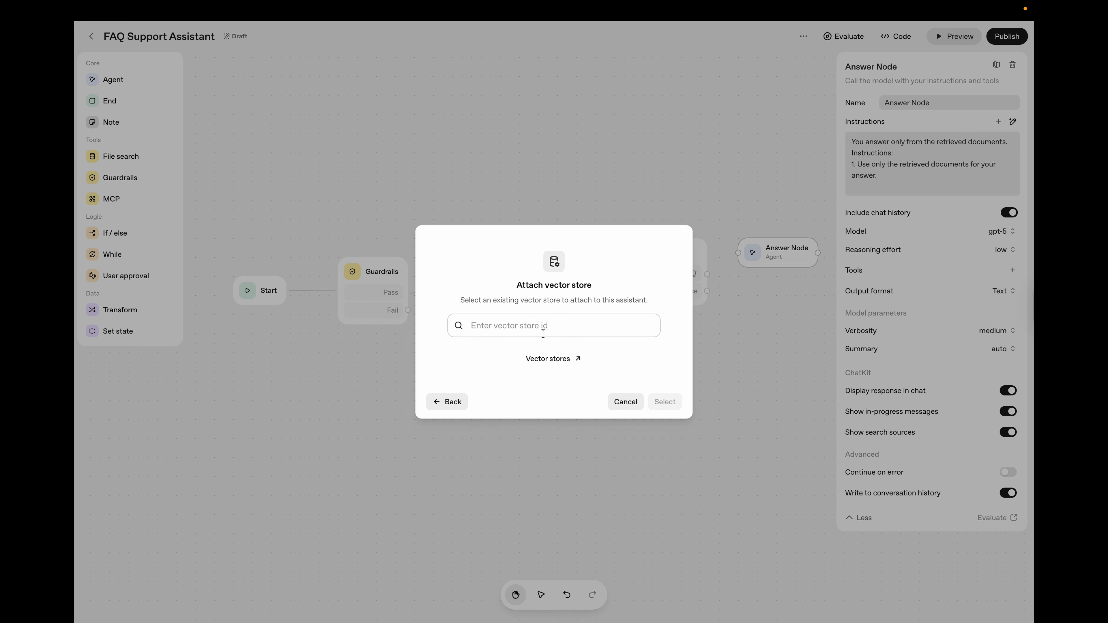
pyautogui.click(551, 357)
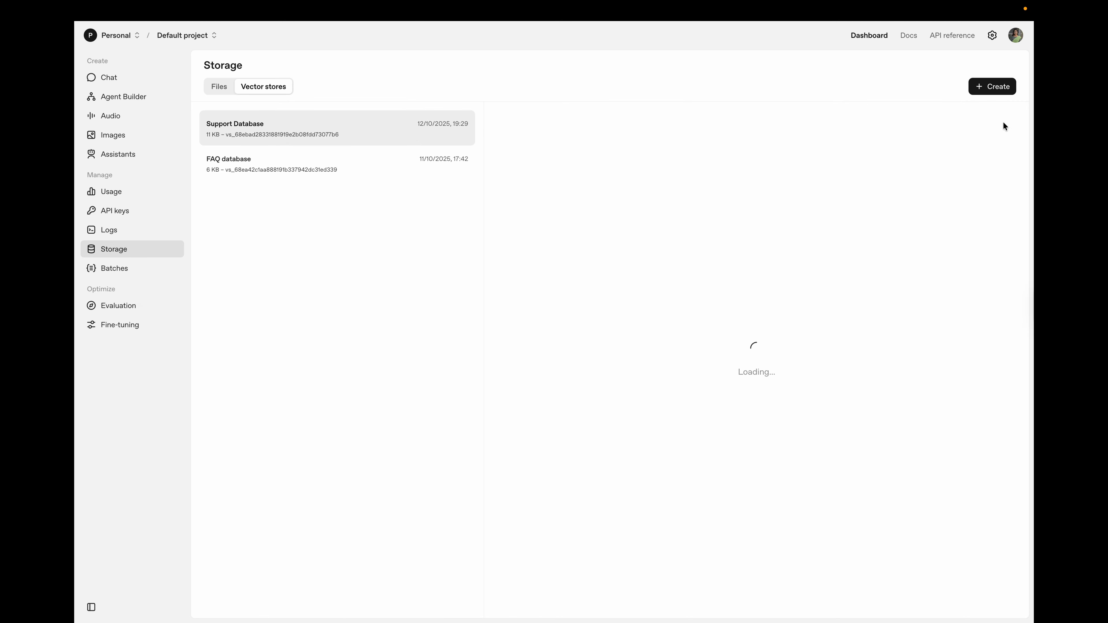
pyautogui.click(430, 166)
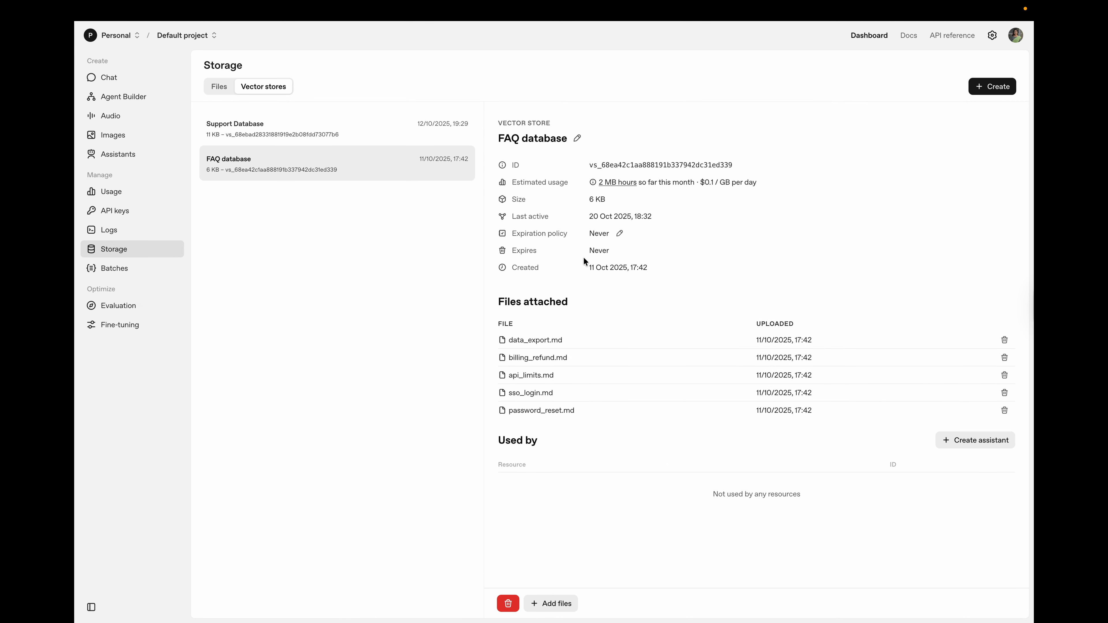
pyautogui.click(435, 161)
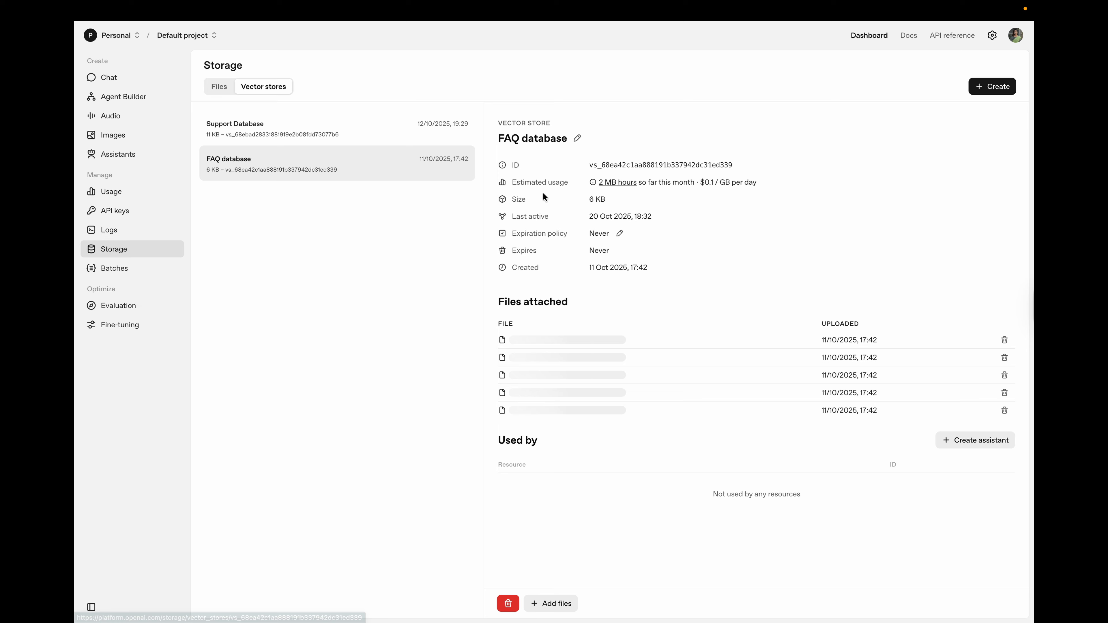
pyautogui.click(372, 166)
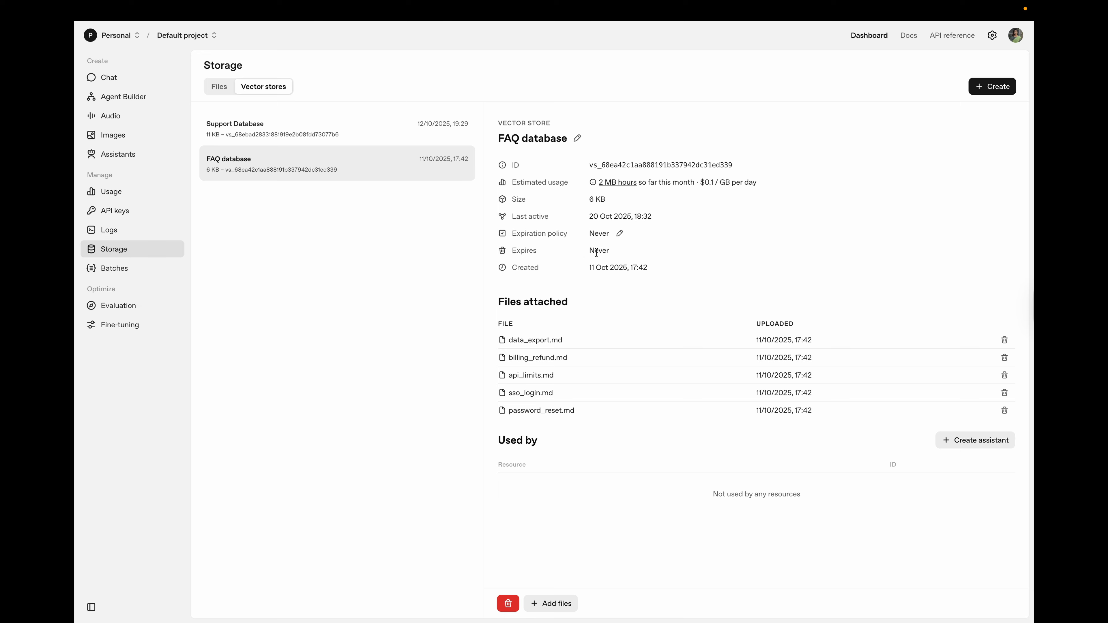
pyautogui.click(643, 171)
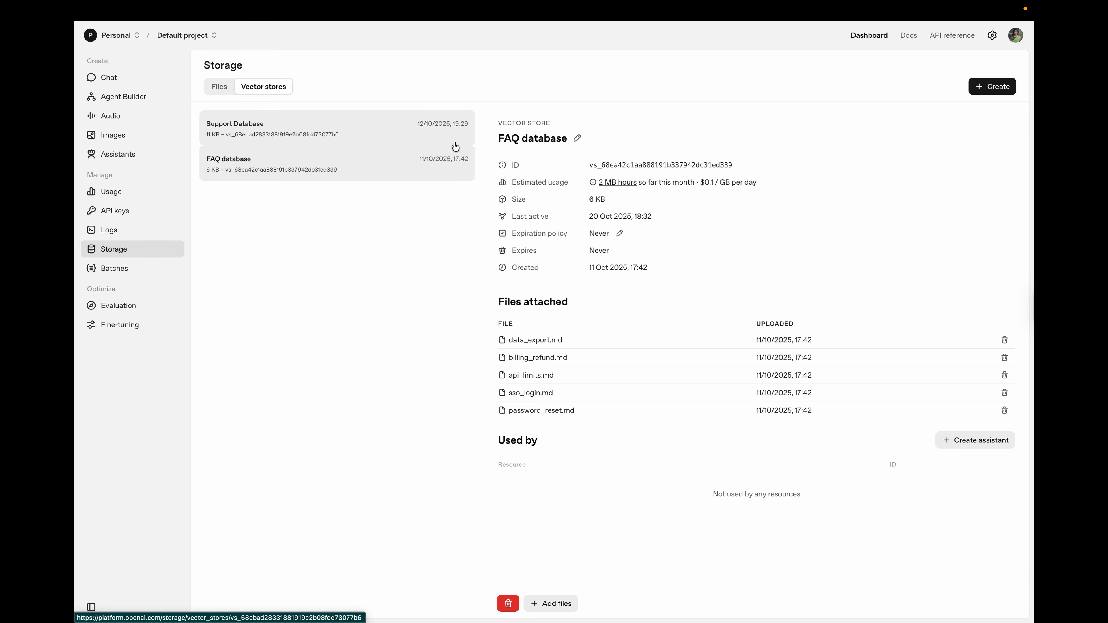
# Step: Attach the FAQ database vector store to the Answer Node's file search using its copied ID
pyautogui.click(637, 32)
pyautogui.click(546, 328)
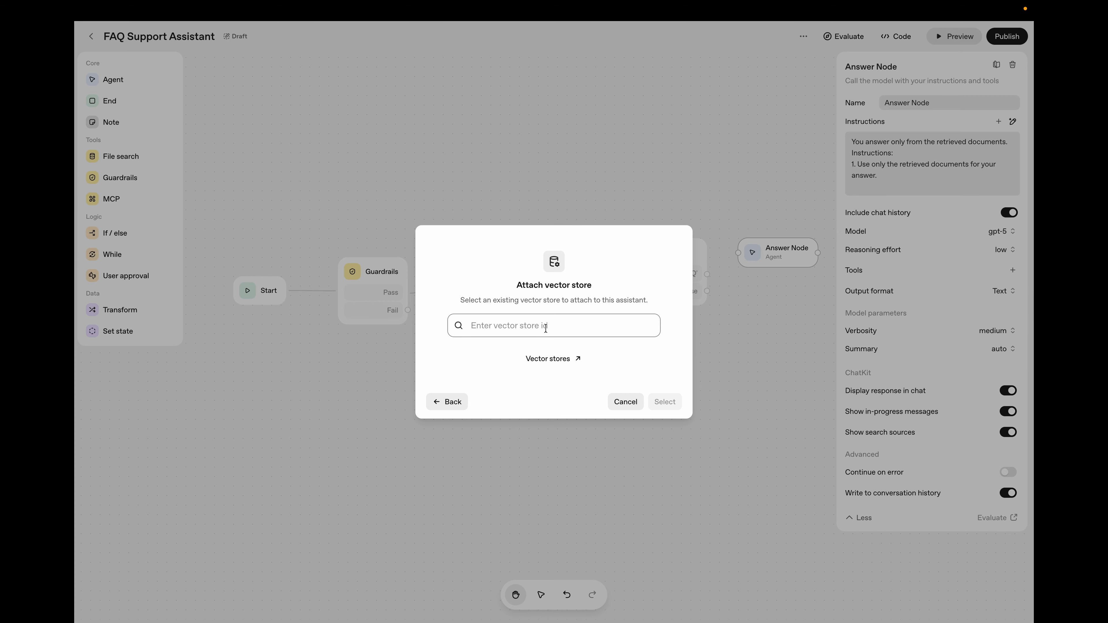
pyautogui.write('vs_68ea42c1aa888191b337942dc31ed339')
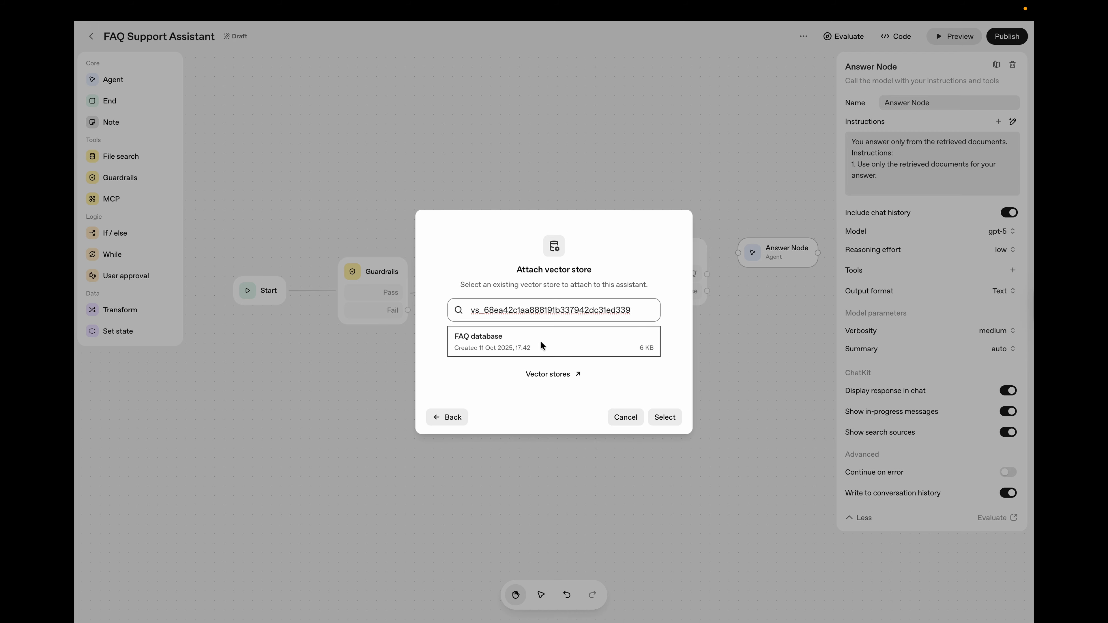
pyautogui.click(664, 418)
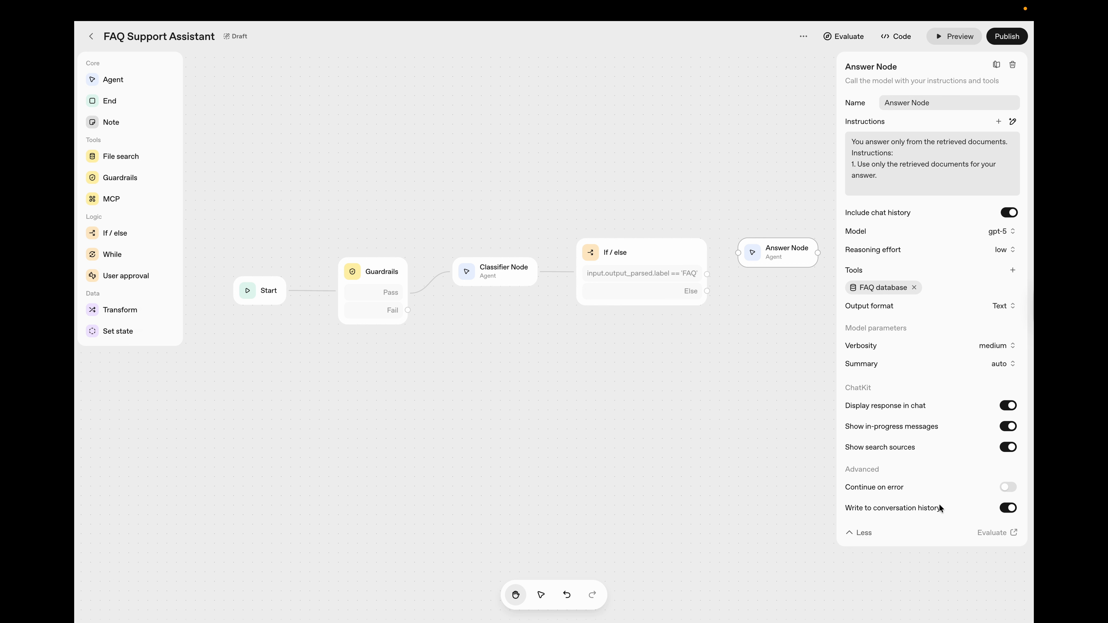
# Step: Connect the If / else node's 'FAQ' condition output to the Answer Node
pyautogui.click(783, 434)
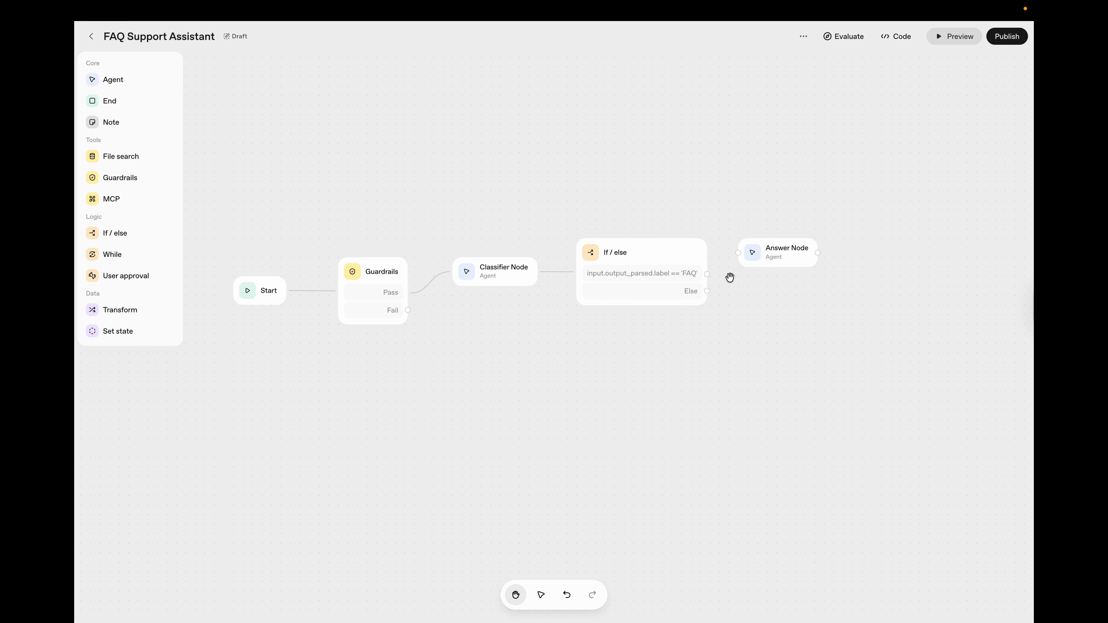
pyautogui.moveTo(706, 274); pyautogui.dragTo(788, 255)
pyautogui.click(722, 286)
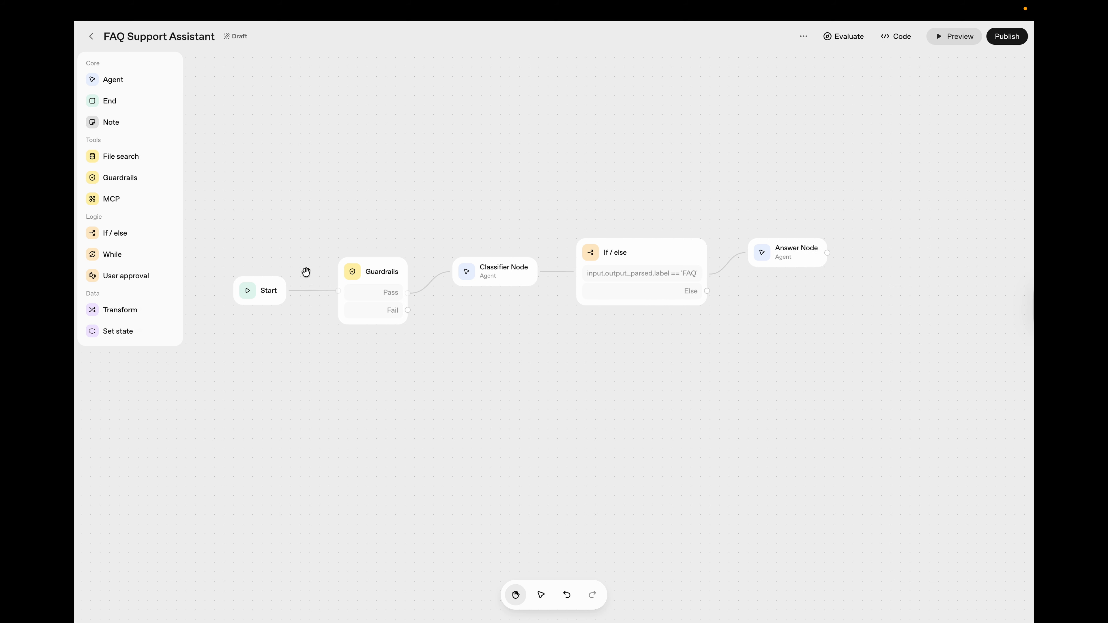
# Step: Add another Agent node below the Answer Node and name it Ask for Details
pyautogui.click(122, 83)
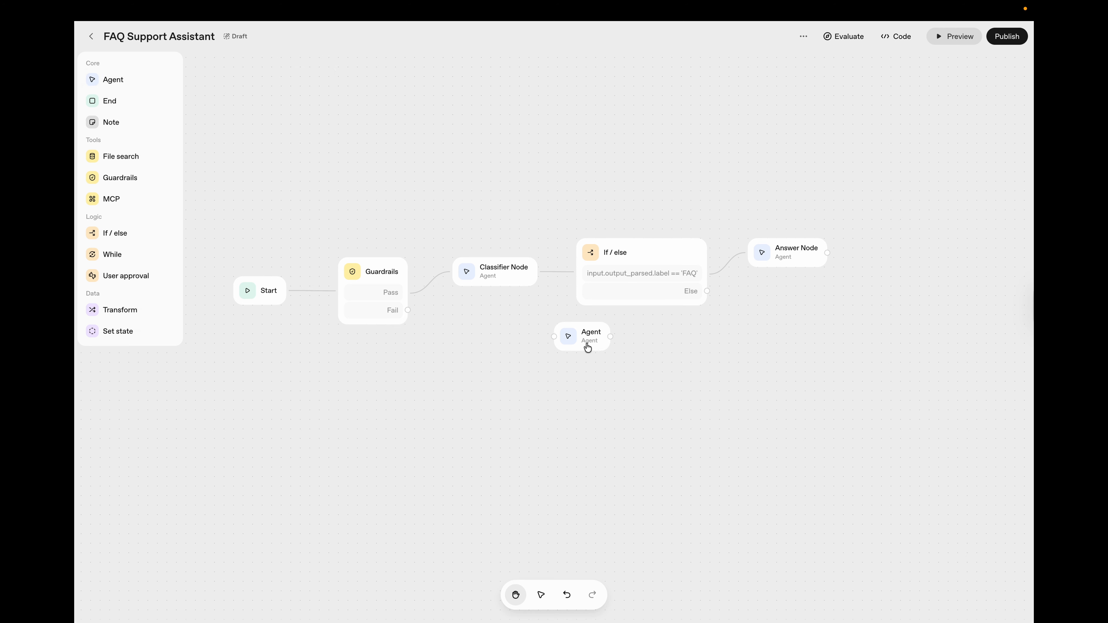
pyautogui.moveTo(587, 347); pyautogui.dragTo(788, 317)
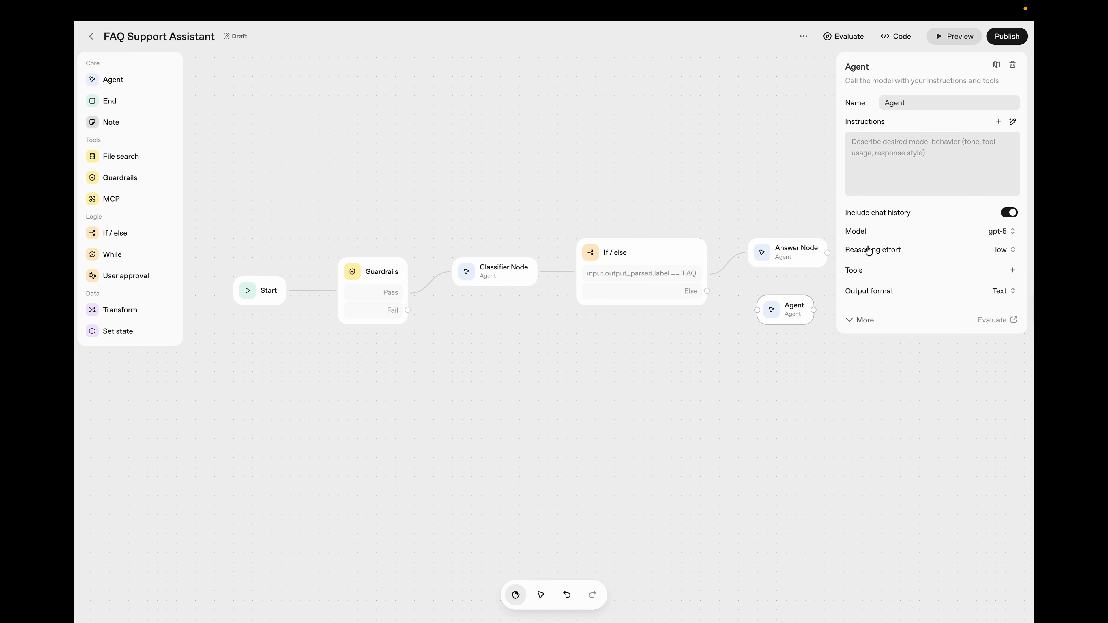
pyautogui.doubleClick(921, 104)
pyautogui.write('Ask for Deta')
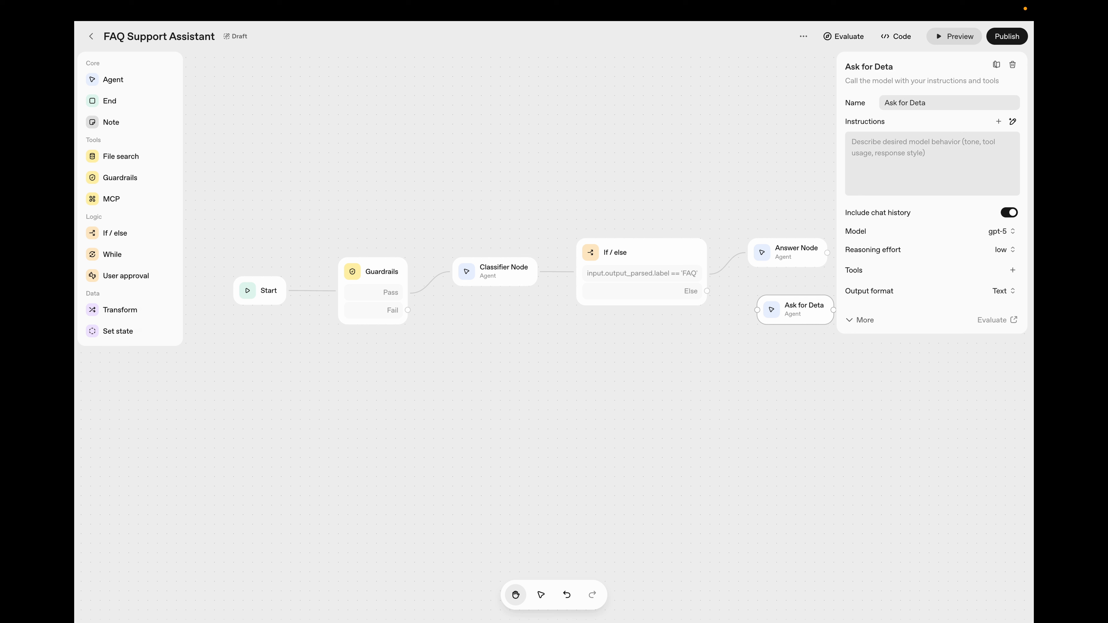
pyautogui.write('ils')
pyautogui.click(746, 322)
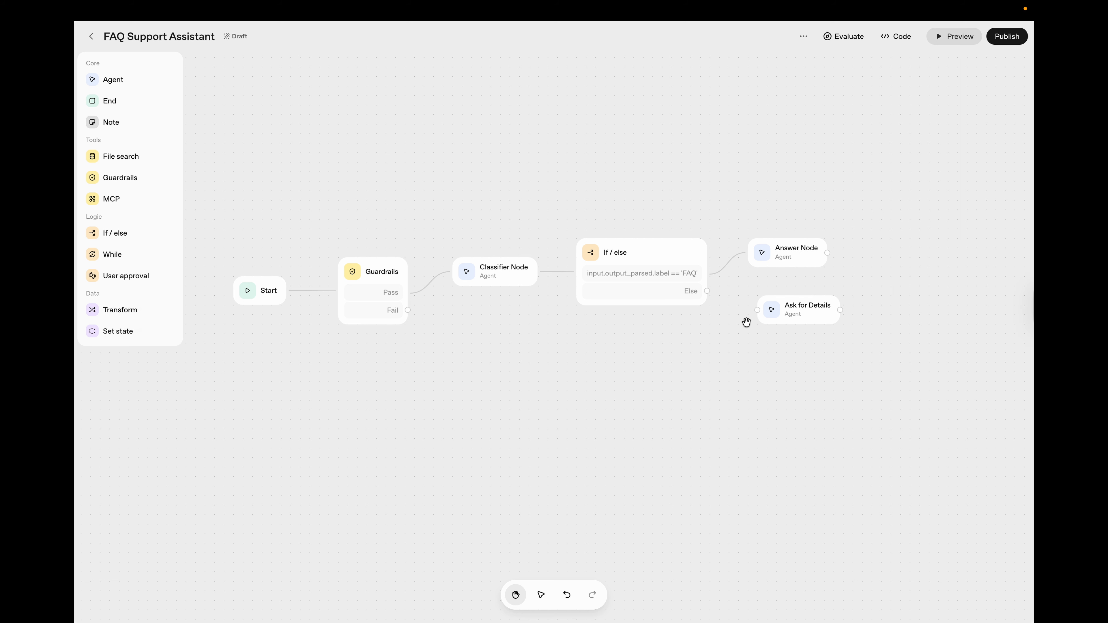
# Step: Set the Ask for Details instructions to "I might need a bit more context. Could you describe the issue briefly and include any error messages or screenshots?"
pyautogui.click(781, 314)
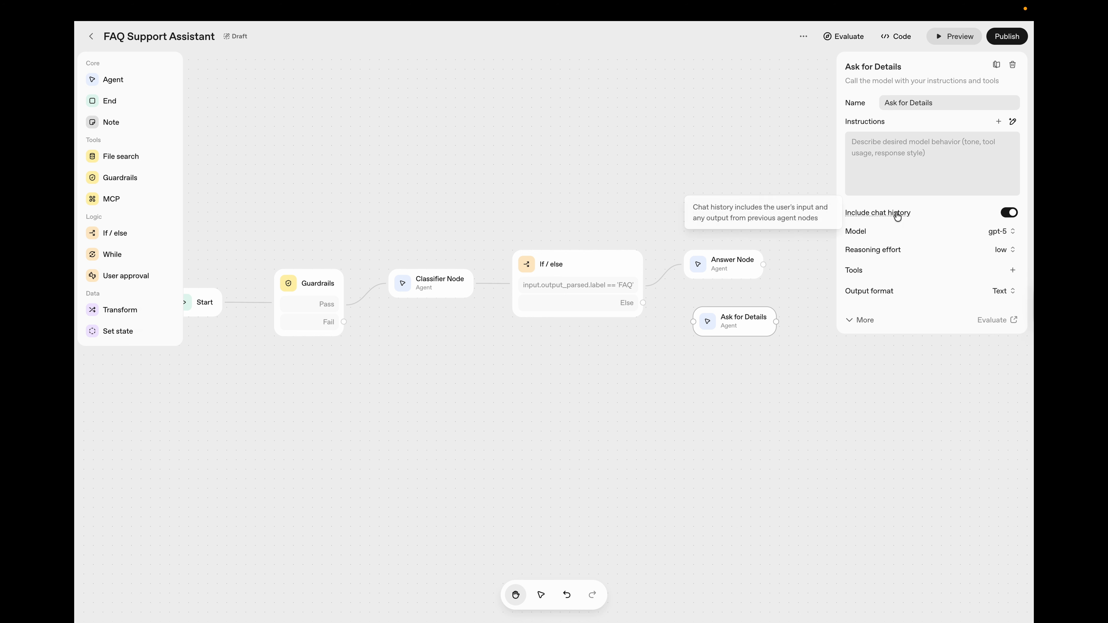
pyautogui.click(901, 169)
pyautogui.write('I might need a bit more context. Could you describe the issue briefly and include any error messages or screenshots?')
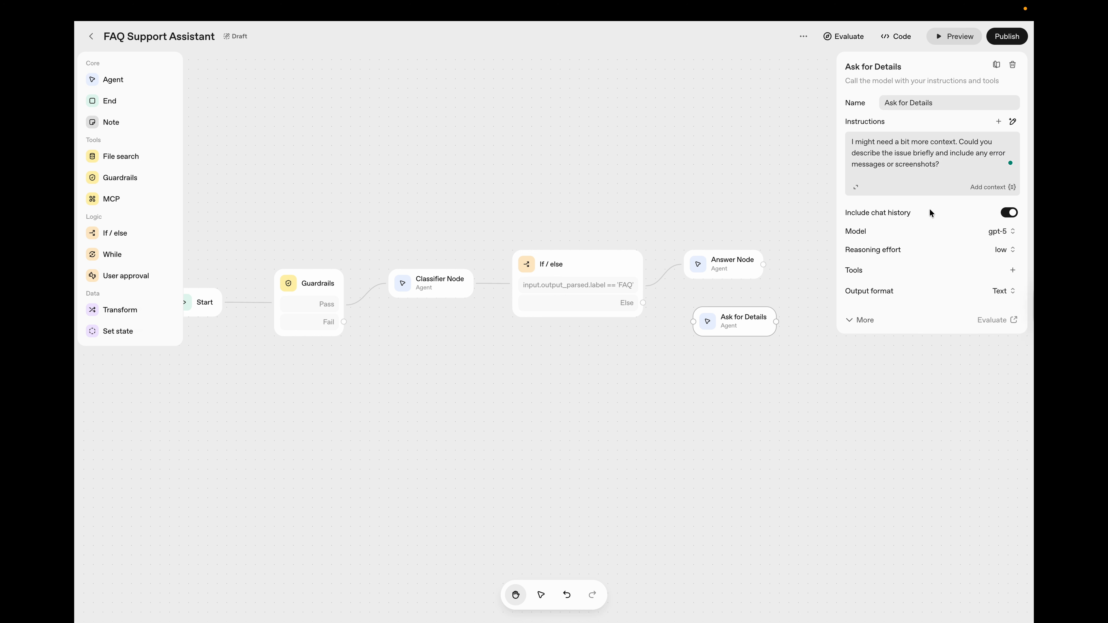
pyautogui.click(863, 320)
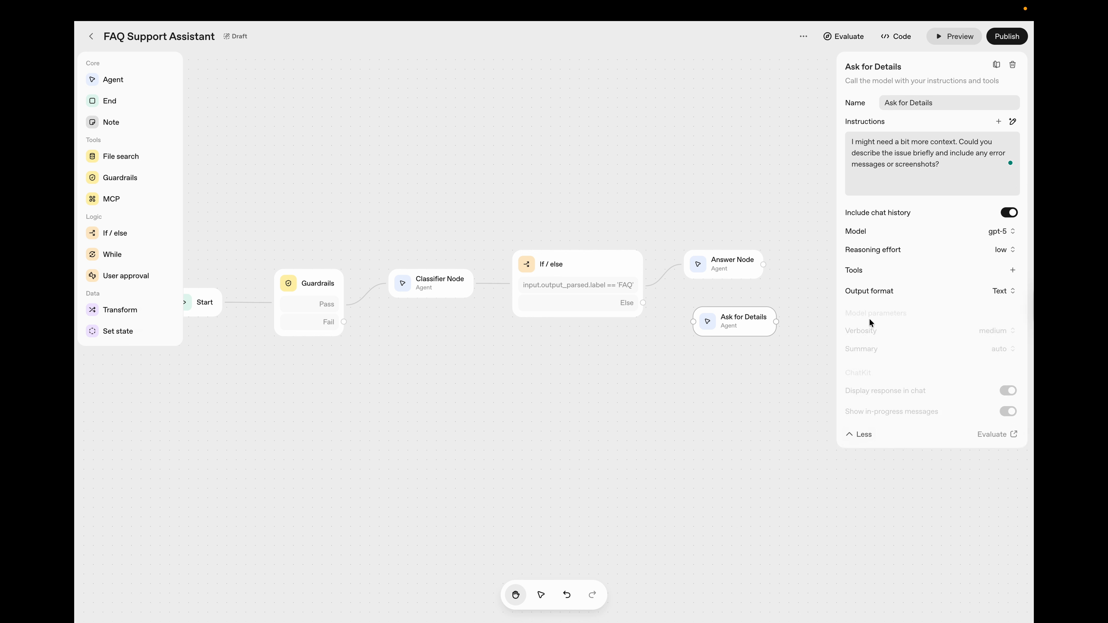
pyautogui.click(801, 376)
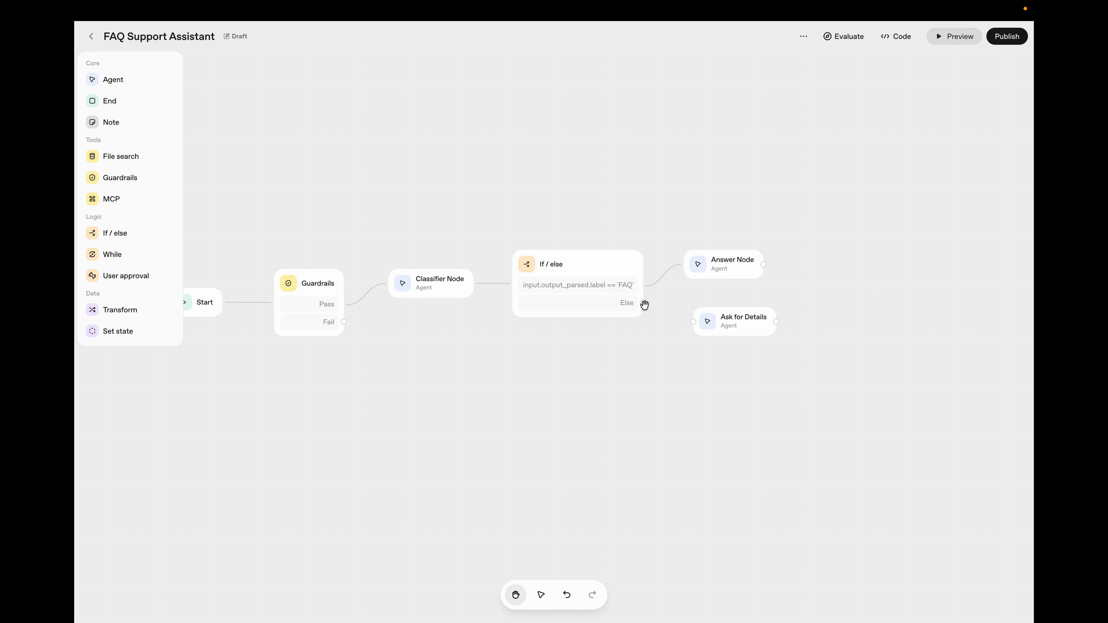
# Step: Connect the If / else node's Else output to Ask for Details and move the Answer Node up in line above it
pyautogui.moveTo(641, 303); pyautogui.dragTo(676, 323)
pyautogui.click(708, 263)
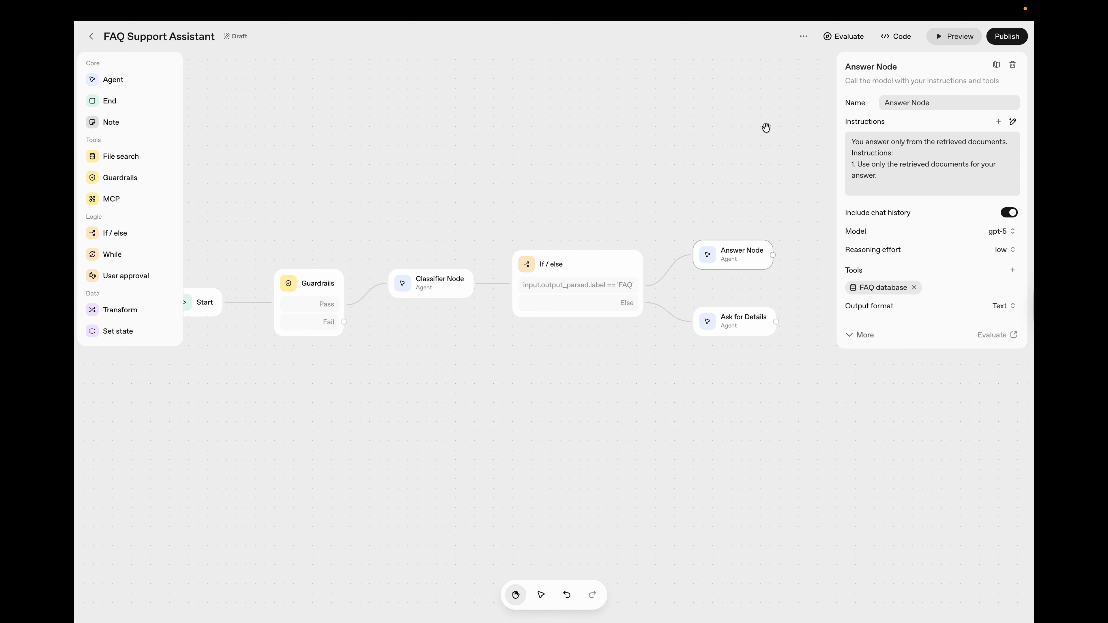
pyautogui.click(766, 129)
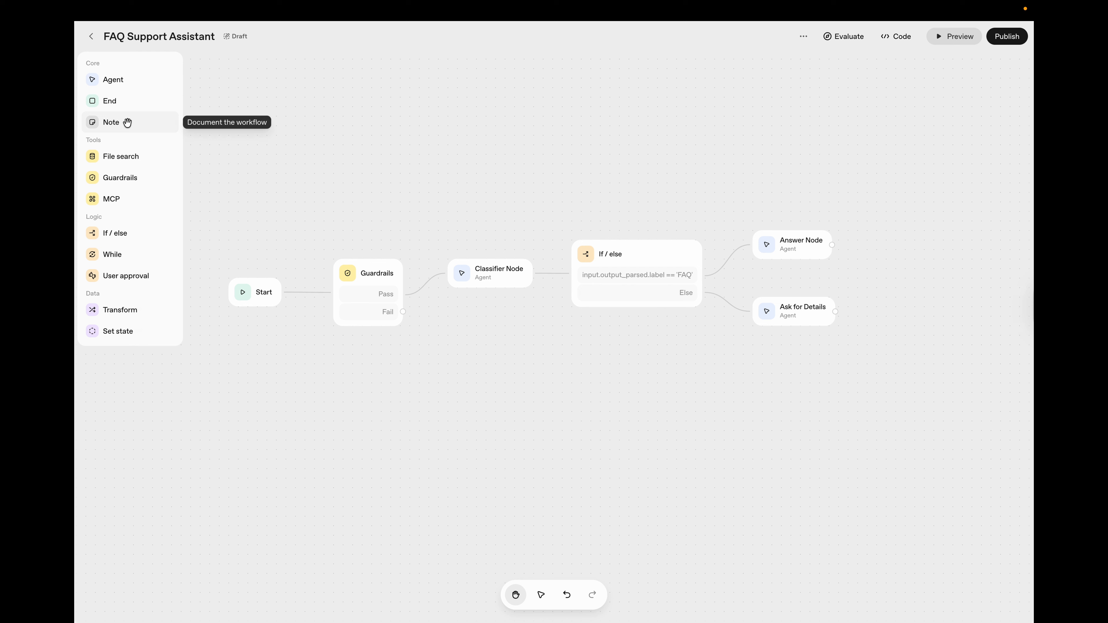
# Step: Add a sticky note above the Answer Node with the text "FAQ Path"
pyautogui.moveTo(127, 123); pyautogui.dragTo(817, 191)
pyautogui.doubleClick(817, 191)
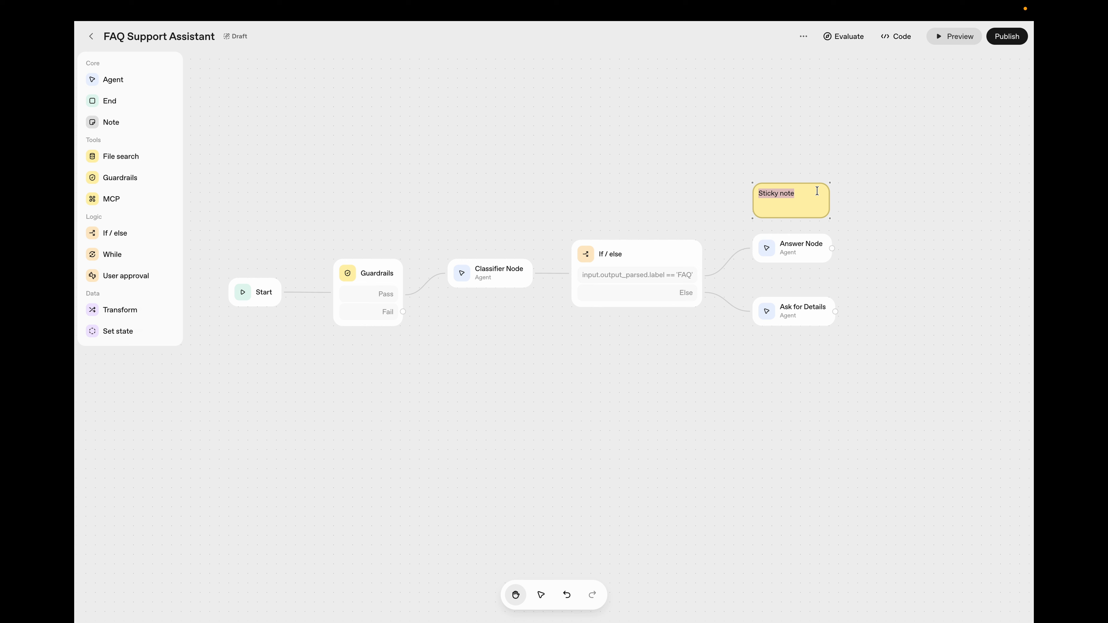
pyautogui.write('FAQ Path')
# Step: Add a sticky note below the Ask for Details node with the text "Not FAQ Path"
pyautogui.moveTo(111, 122); pyautogui.dragTo(799, 361)
pyautogui.write('No')
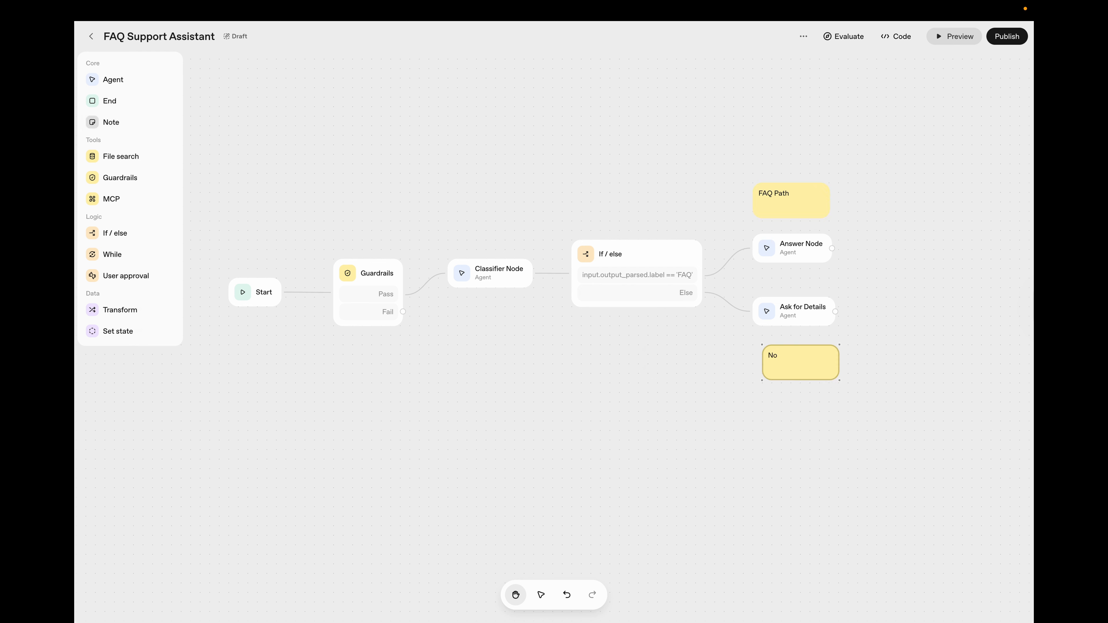
pyautogui.write('t FAQ Path')
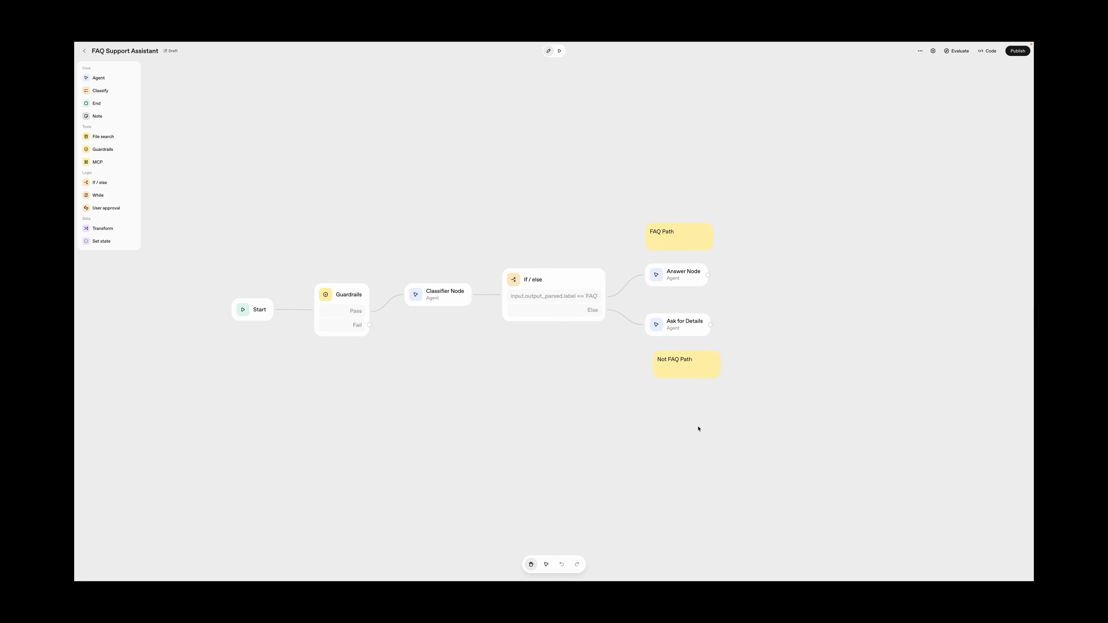
# Step: Preview the workflow with the message "I forgot my password. How can I retrieve it?" and check the answer's cited sources
pyautogui.click(559, 52)
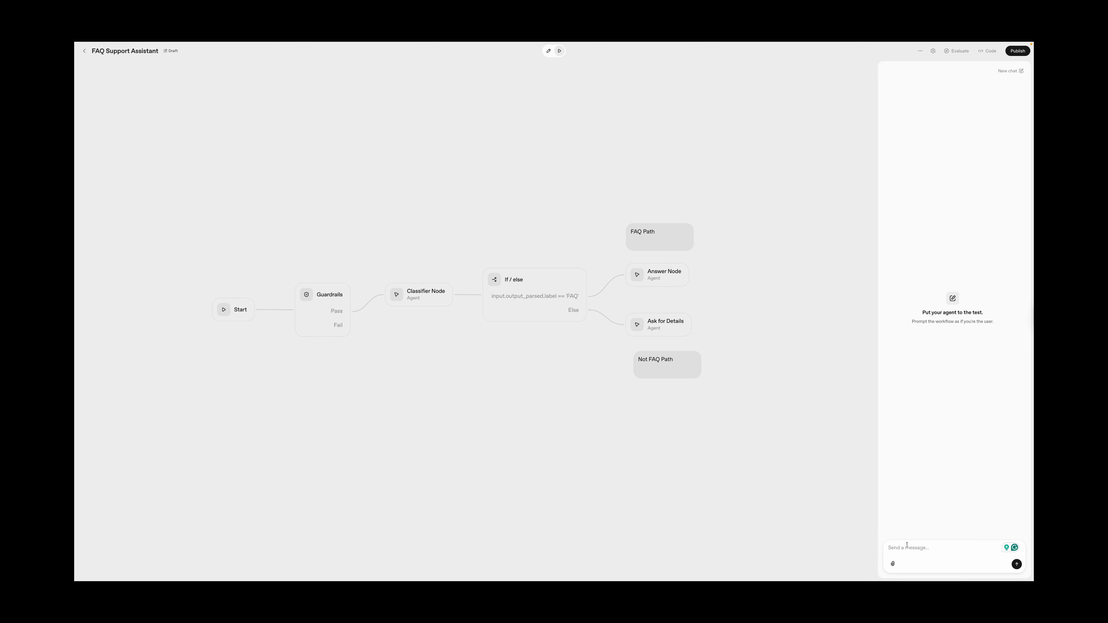
pyautogui.hotkey('ctrl', 'v')
pyautogui.press('Return')
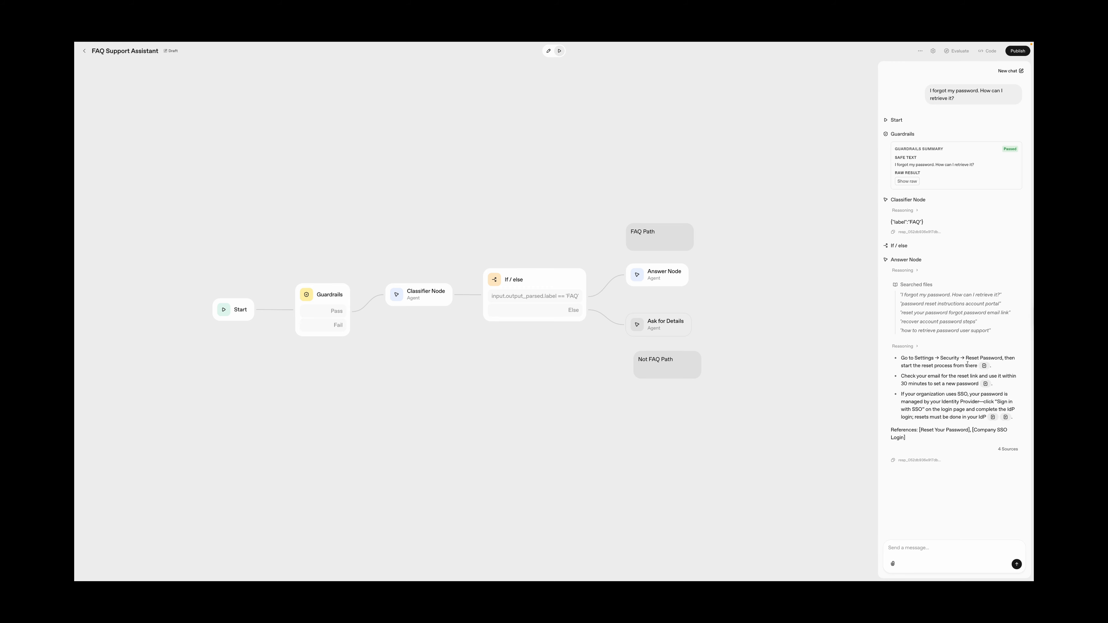
pyautogui.moveTo(983, 367)
pyautogui.moveTo(992, 420)
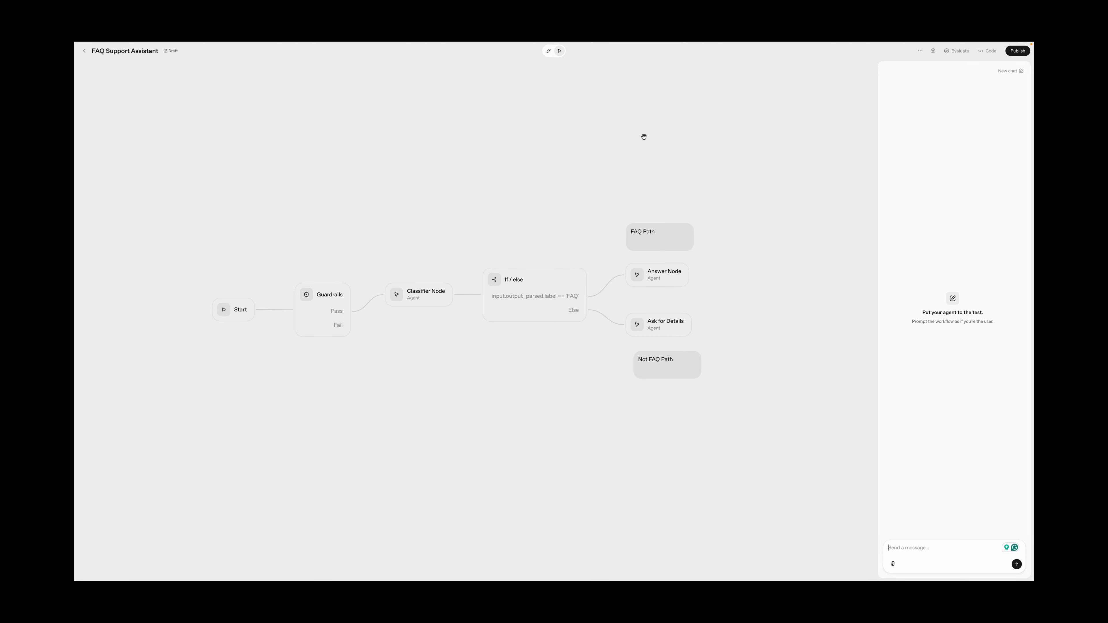
# Step: Test the workflow in a new chat with "My dashboard is showing wrong data." and read through the whole reply
pyautogui.write('My dashboard is showing wrong data.')
pyautogui.press('Return')
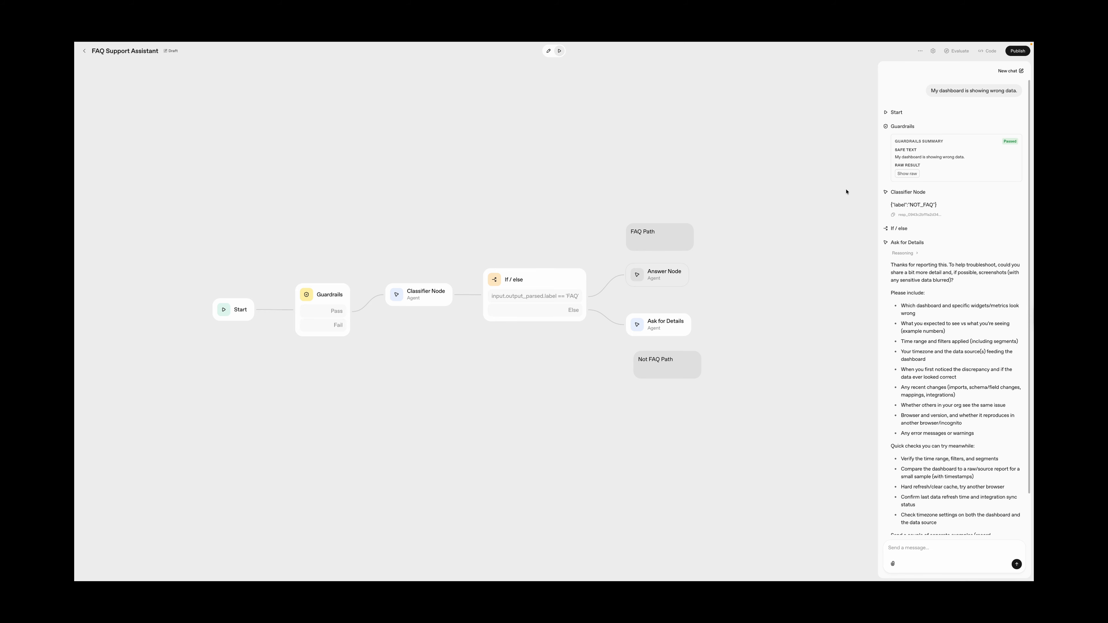
pyautogui.scroll(-2, 908, 263)
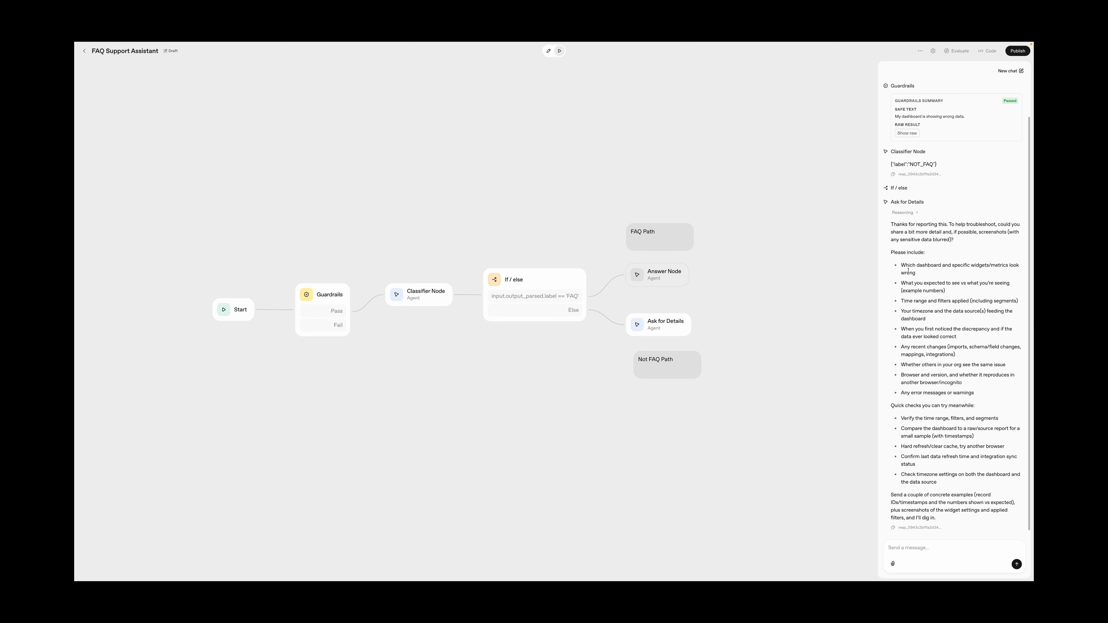
pyautogui.scroll(-1, 908, 271)
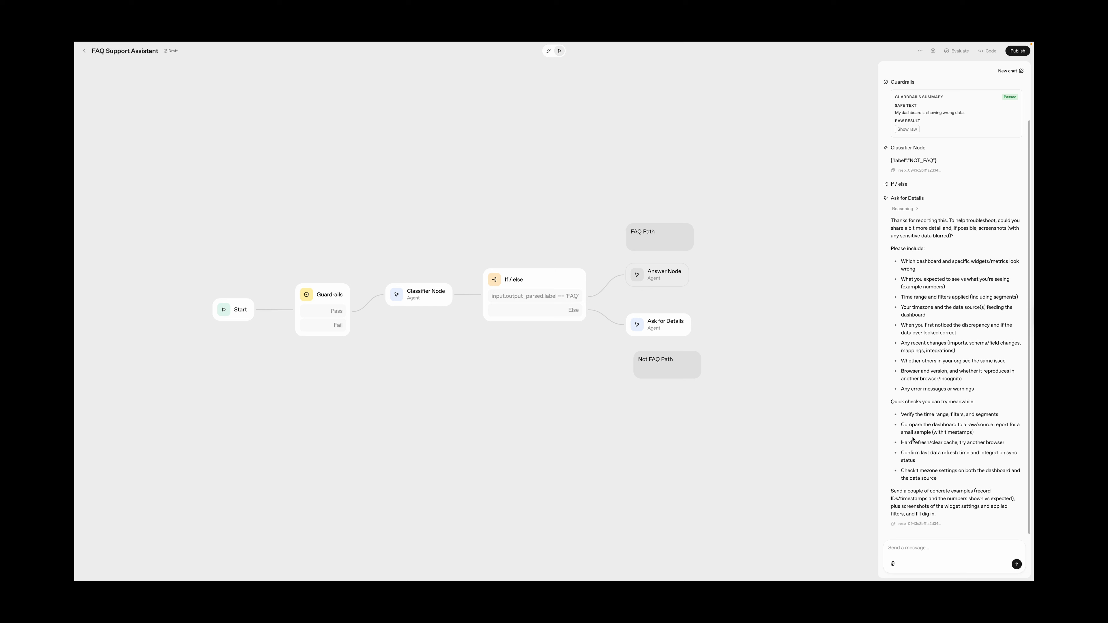